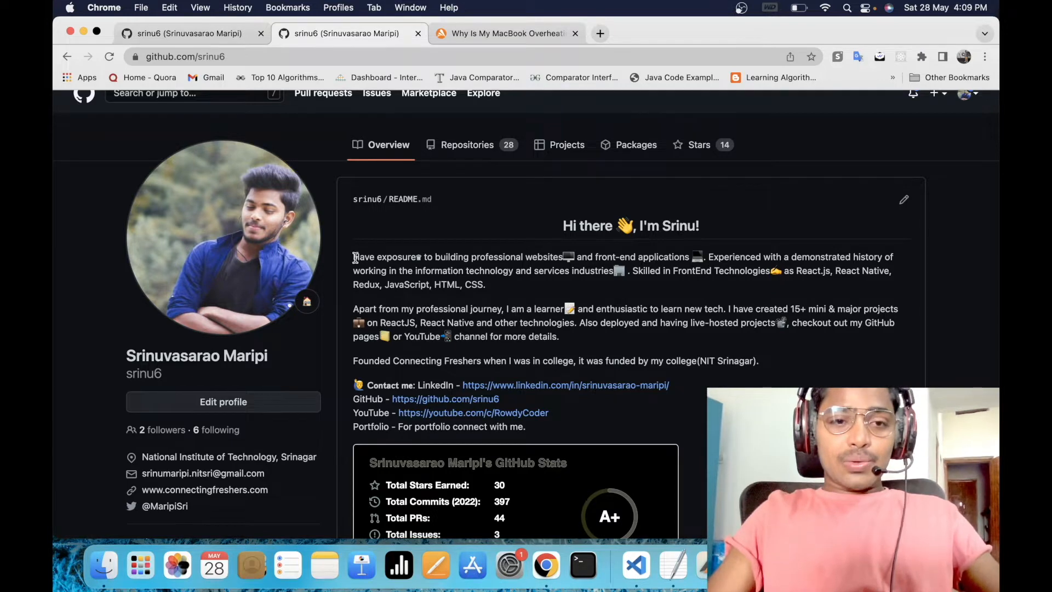
- Examine the README section on the GitHub profile overview, including the introduction, contact links, GitHub stats and most used languages
{"action": "left_click_drag", "start_coordinate": [353, 256], "coordinate": [586, 431]}
{"action": "scroll", "coordinate": [586, 430], "scroll_direction": "down", "scroll_amount": 8}
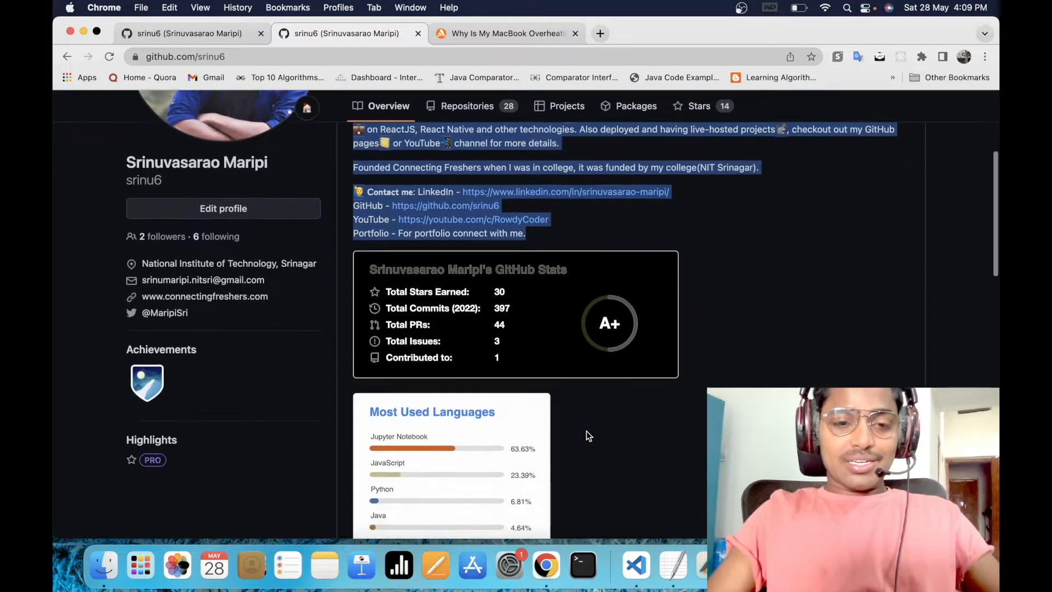
{"action": "scroll", "coordinate": [587, 430], "scroll_direction": "up", "scroll_amount": 9}
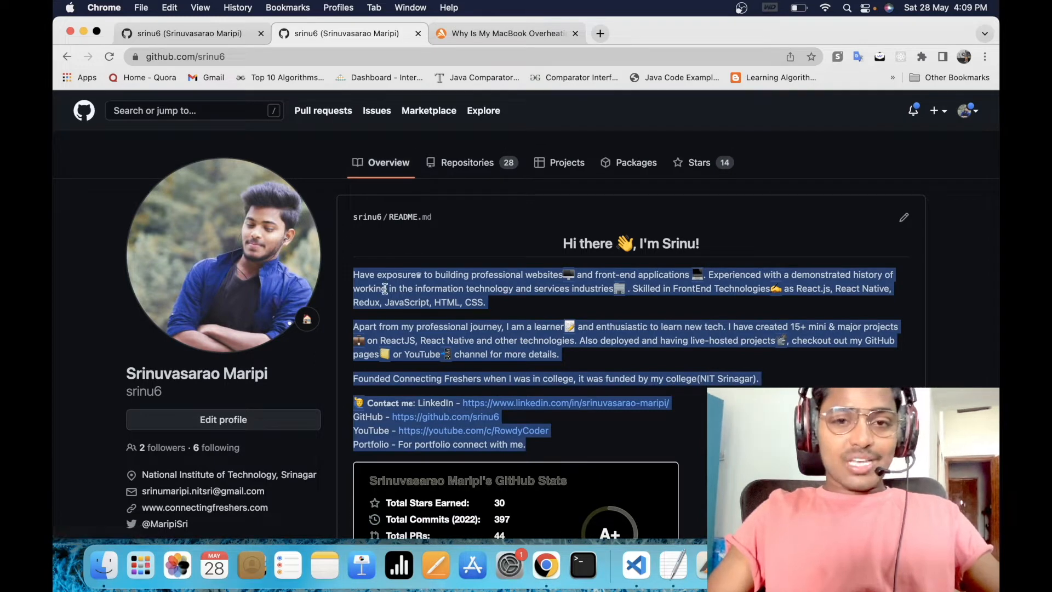
{"action": "scroll", "coordinate": [630, 376], "scroll_direction": "down", "scroll_amount": 2}
{"action": "left_click", "coordinate": [630, 372]}
{"action": "scroll", "coordinate": [630, 373], "scroll_direction": "up", "scroll_amount": 2}
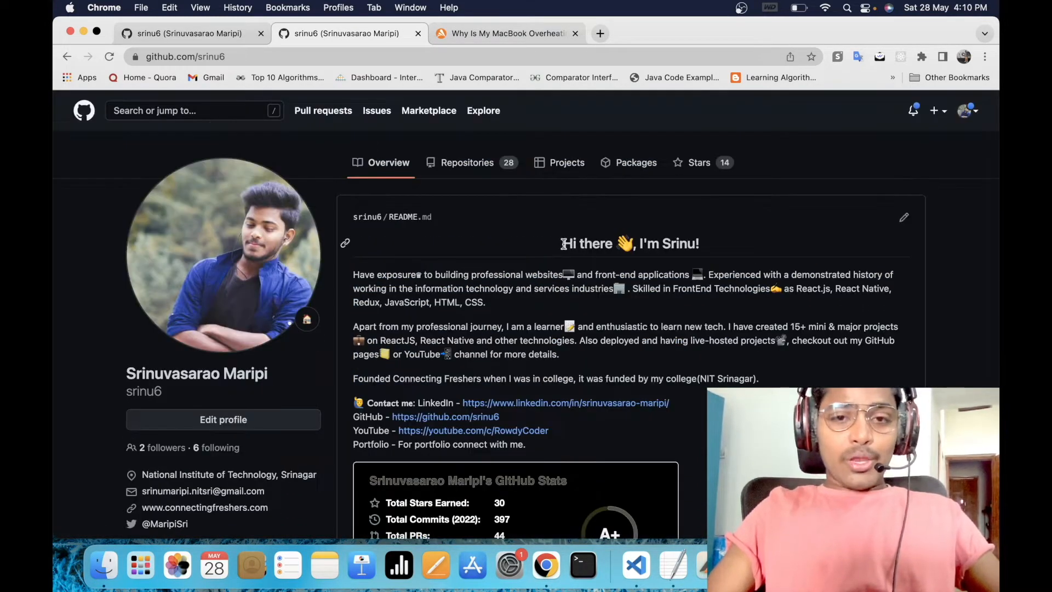
{"action": "scroll", "coordinate": [742, 374], "scroll_direction": "down", "scroll_amount": 2}
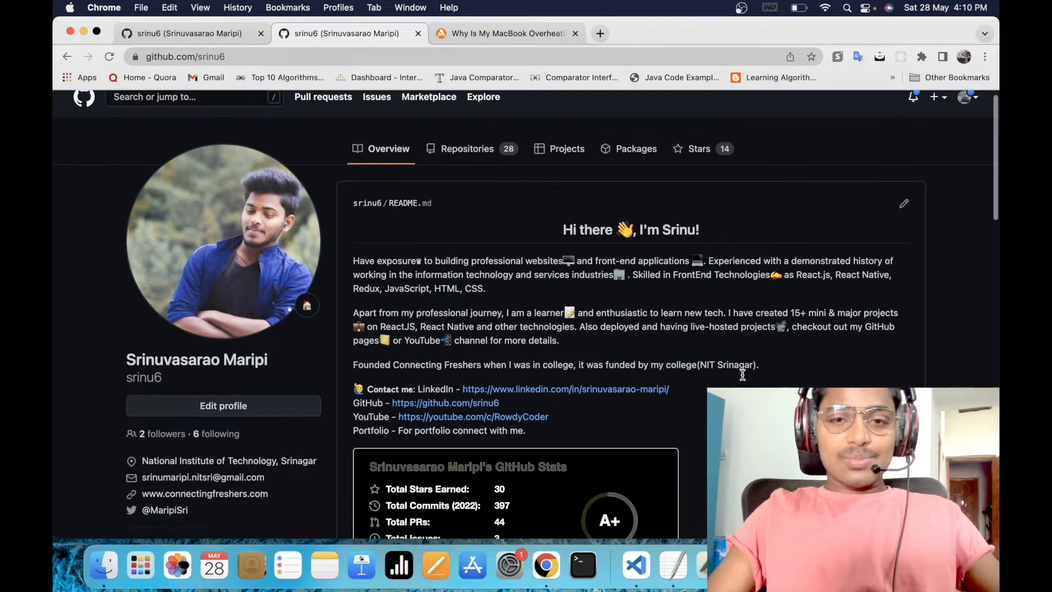
{"action": "scroll", "coordinate": [741, 372], "scroll_direction": "up", "scroll_amount": 3}
{"action": "scroll", "coordinate": [555, 274], "scroll_direction": "down", "scroll_amount": 1}
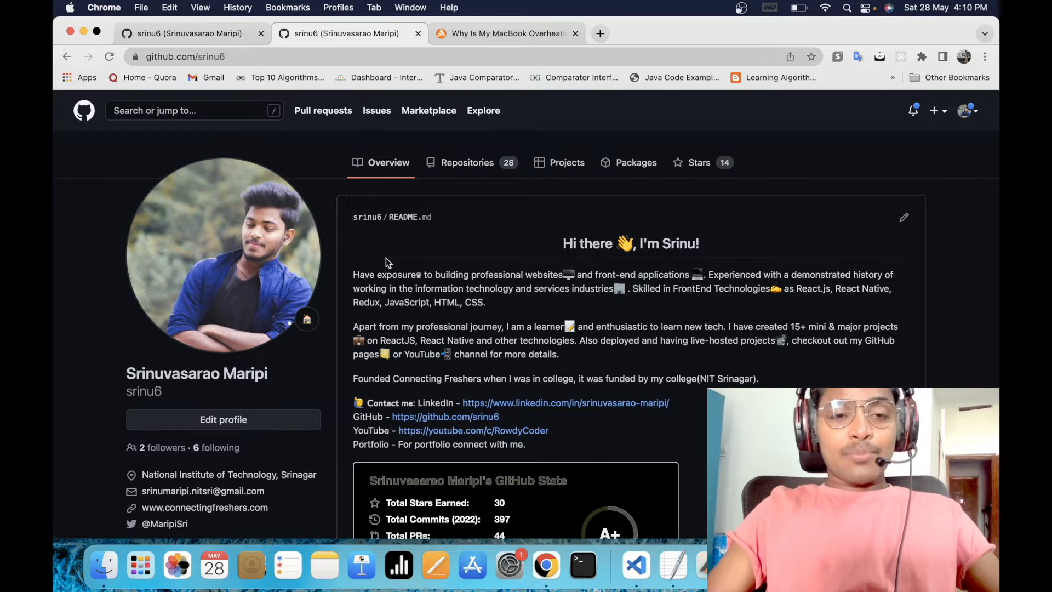
- Open the repository behind the profile README and compare its name with the account's username in the address and heading
{"action": "left_click", "coordinate": [373, 219]}
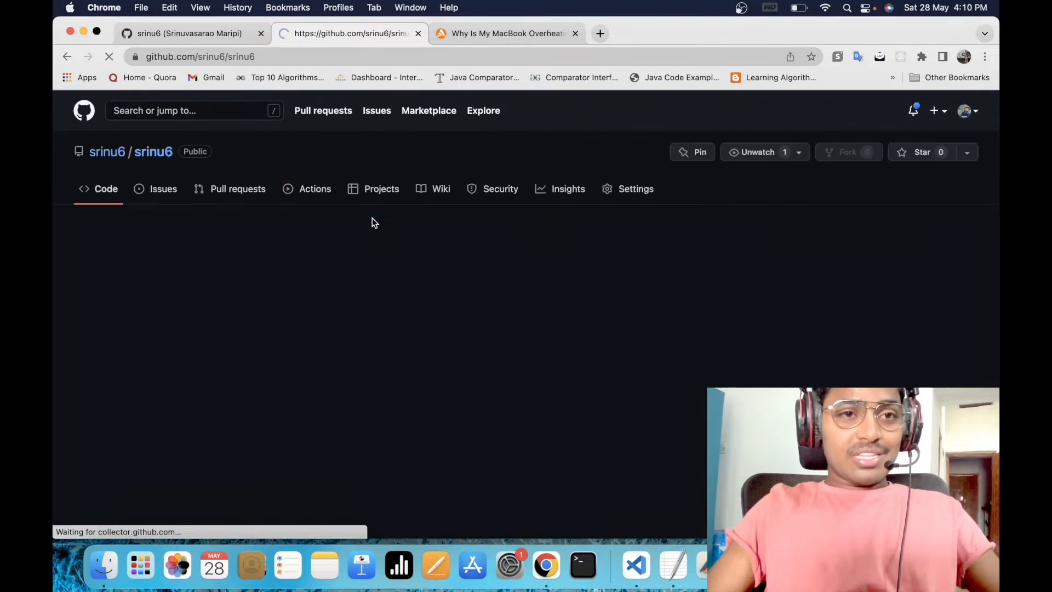
{"action": "left_click", "coordinate": [227, 58]}
{"action": "double_click", "coordinate": [241, 57]}
{"action": "double_click", "coordinate": [268, 57]}
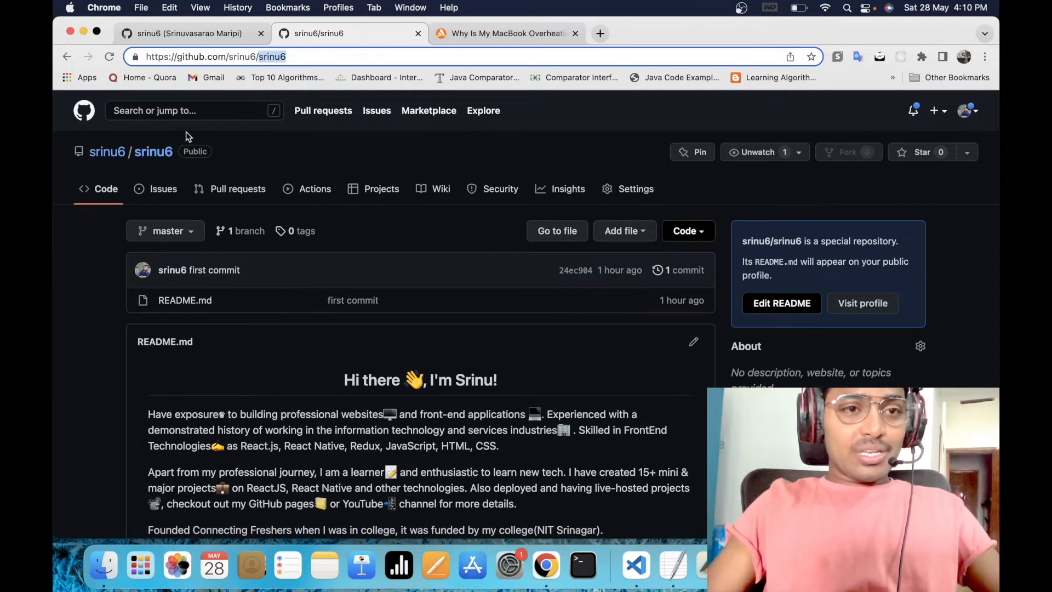
{"action": "left_click_drag", "start_coordinate": [178, 156], "coordinate": [92, 154]}
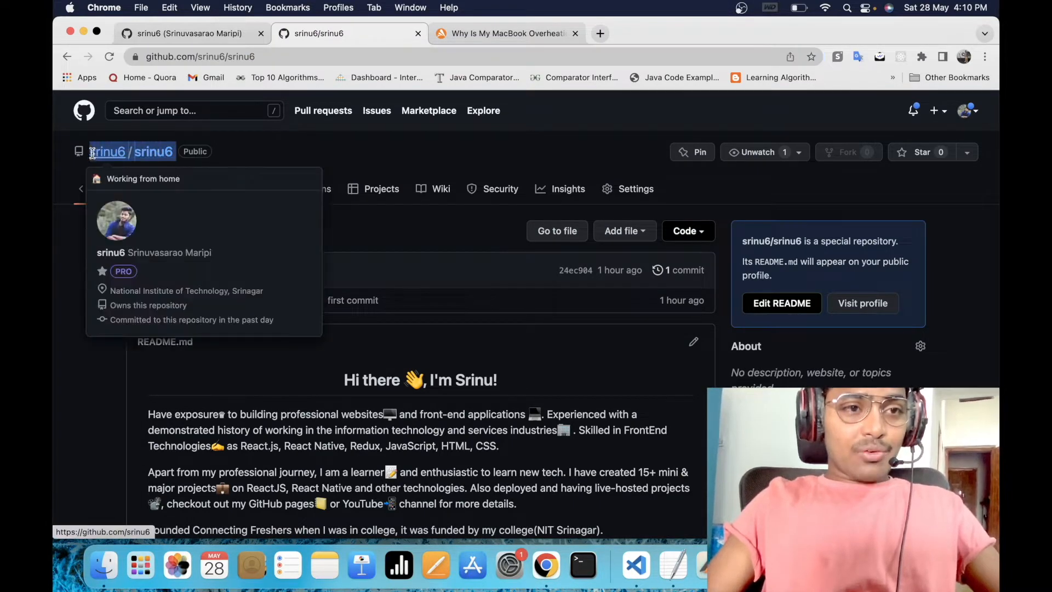
{"action": "left_click", "coordinate": [70, 324]}
- Examine the repository's README.md file entry and its rendered content down to the stats cards
{"action": "scroll", "coordinate": [186, 377], "scroll_direction": "down", "scroll_amount": 1}
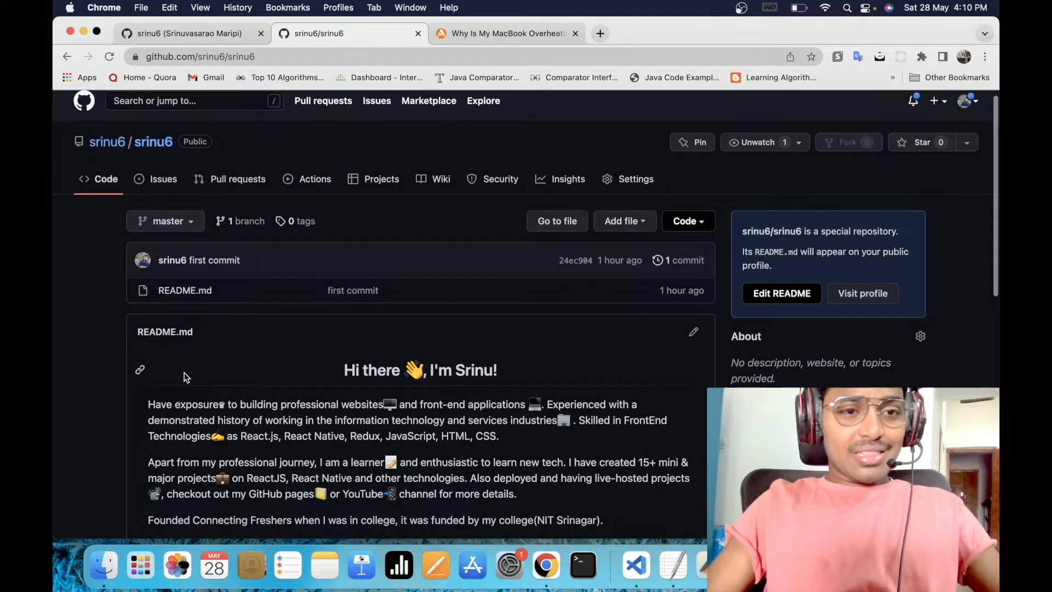
{"action": "scroll", "coordinate": [186, 377], "scroll_direction": "down", "scroll_amount": 2}
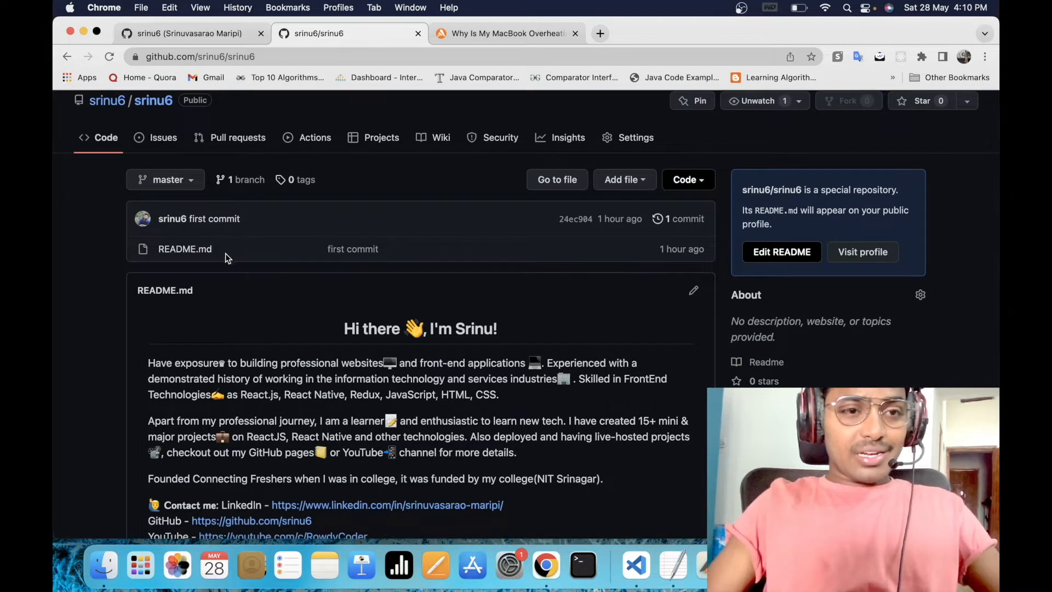
{"action": "left_click_drag", "start_coordinate": [225, 253], "coordinate": [159, 255]}
{"action": "left_click", "coordinate": [103, 372]}
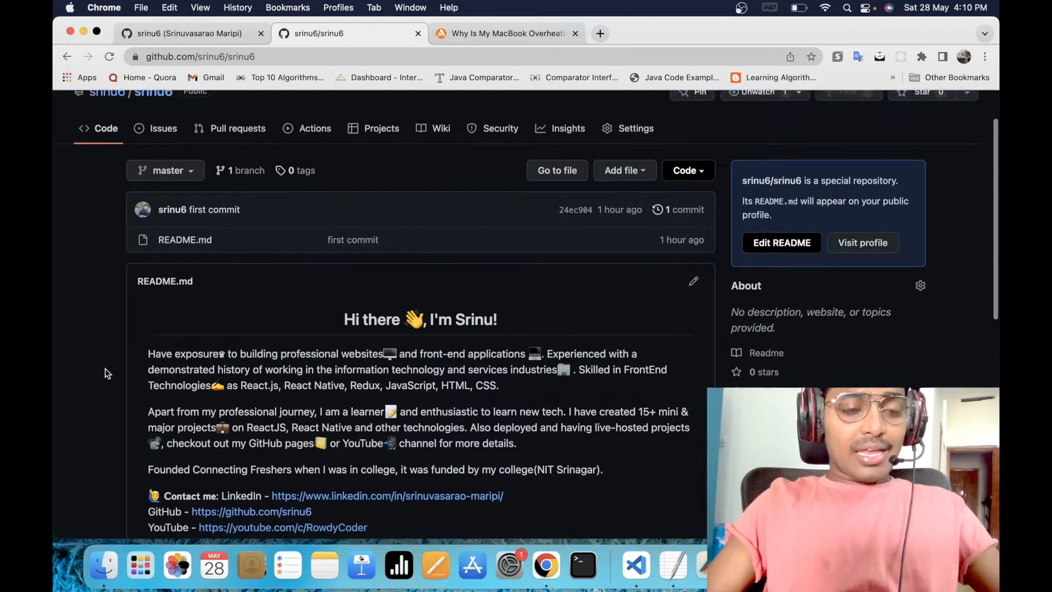
{"action": "scroll", "coordinate": [103, 372], "scroll_direction": "down", "scroll_amount": 5}
{"action": "left_click_drag", "start_coordinate": [340, 208], "coordinate": [523, 496]}
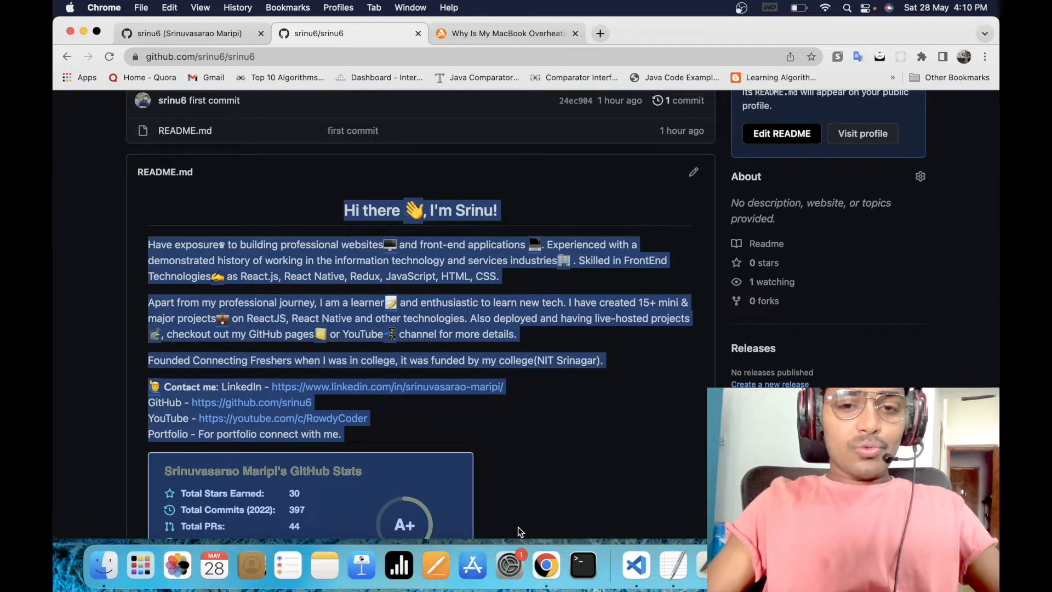
{"action": "scroll", "coordinate": [518, 527], "scroll_direction": "down", "scroll_amount": 4}
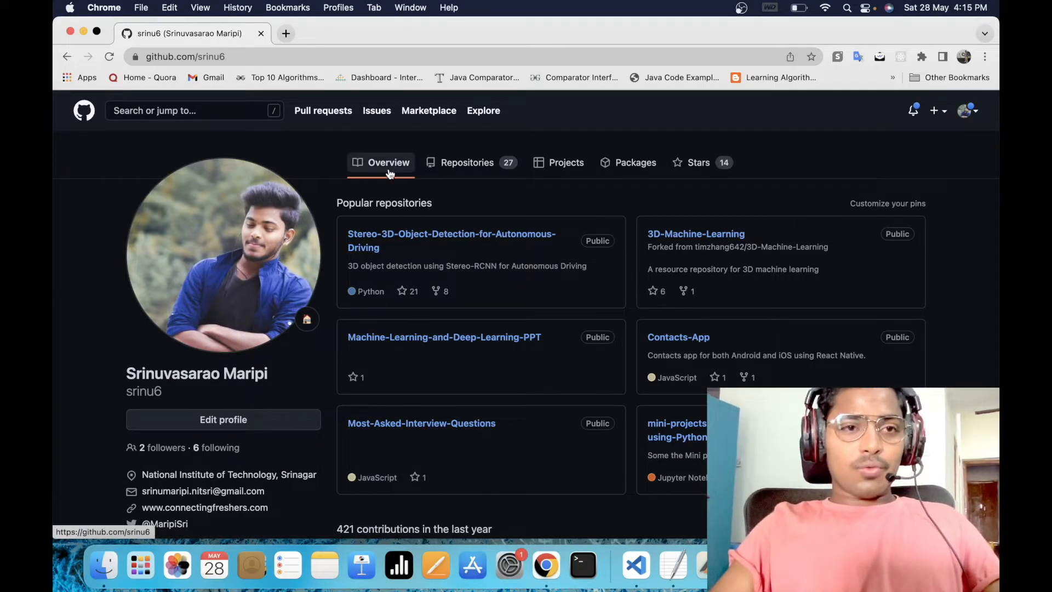
- Check the GitHub username at the end of the profile page's address
{"action": "left_click", "coordinate": [254, 56]}
{"action": "left_click", "coordinate": [253, 57]}
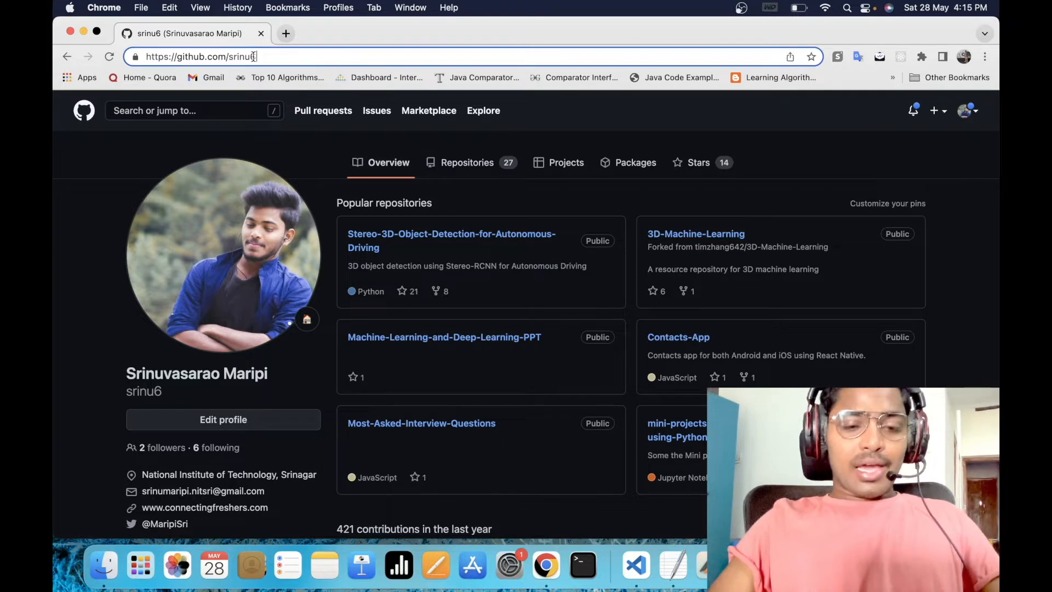
{"action": "left_click", "coordinate": [631, 568]}
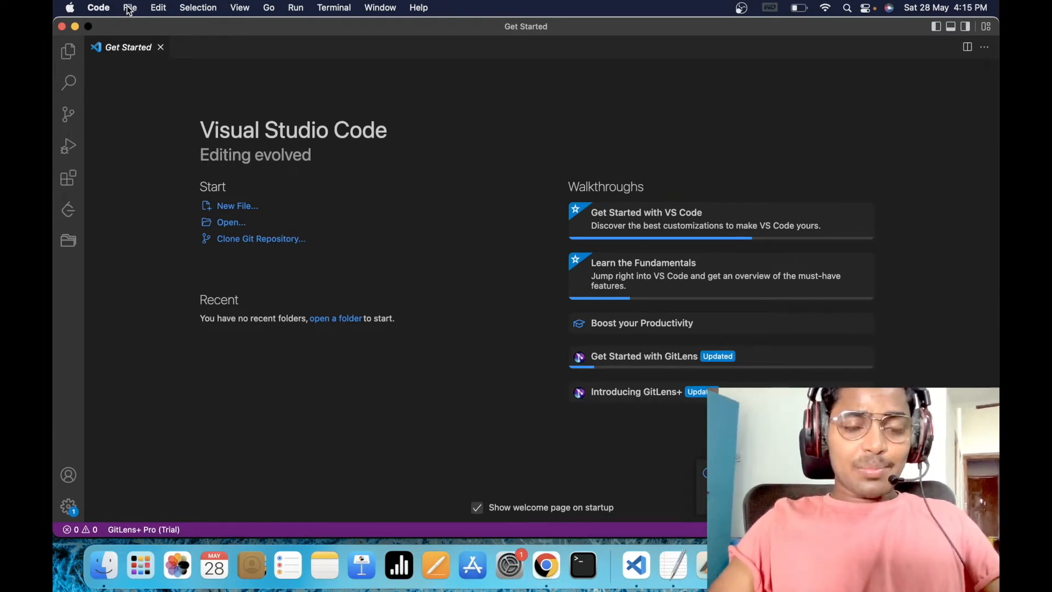
{"action": "left_click", "coordinate": [546, 565]}
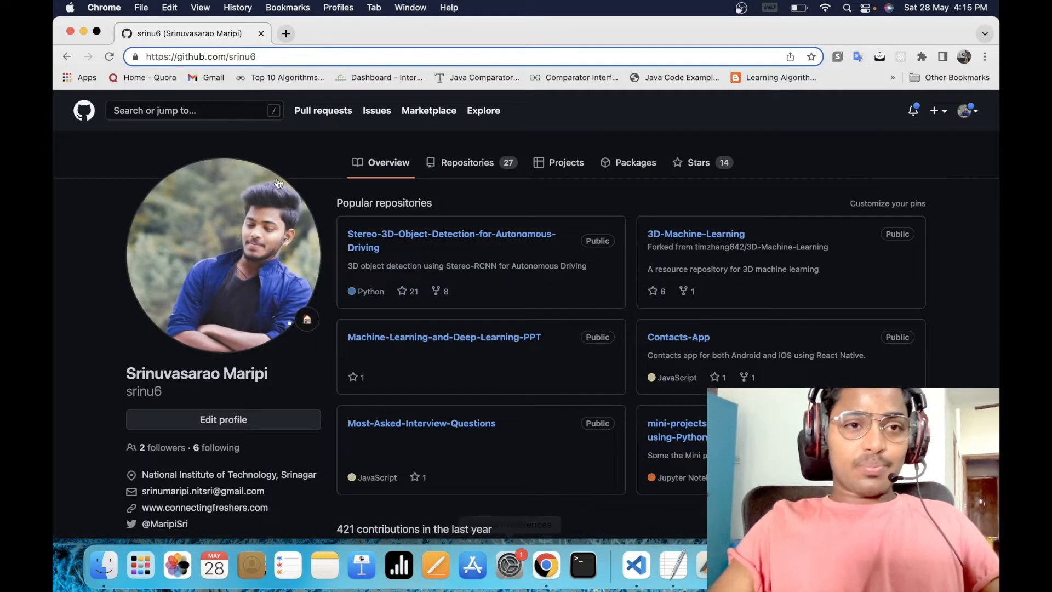
{"action": "double_click", "coordinate": [250, 56]}
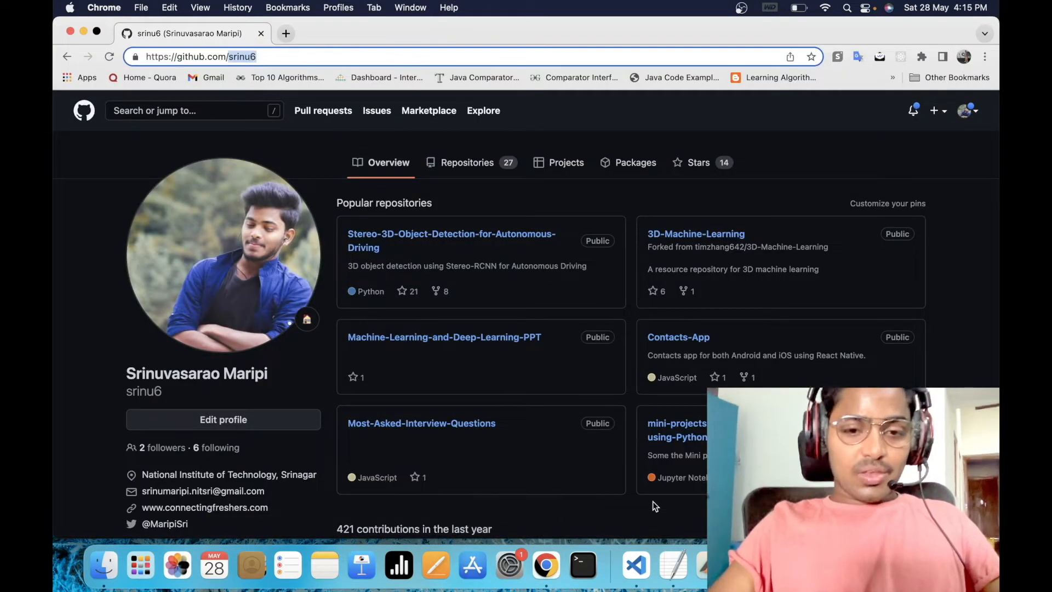
- Switch to Visual Studio Code, create a folder named srinu6 on the Desktop and open it as the project folder
{"action": "left_click", "coordinate": [636, 566]}
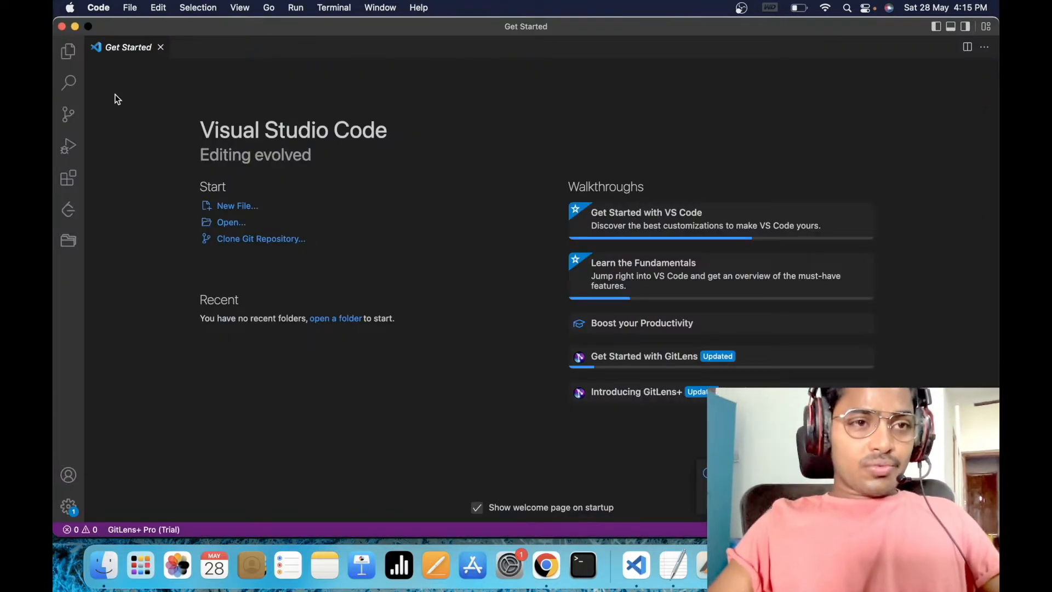
{"action": "left_click", "coordinate": [131, 8]}
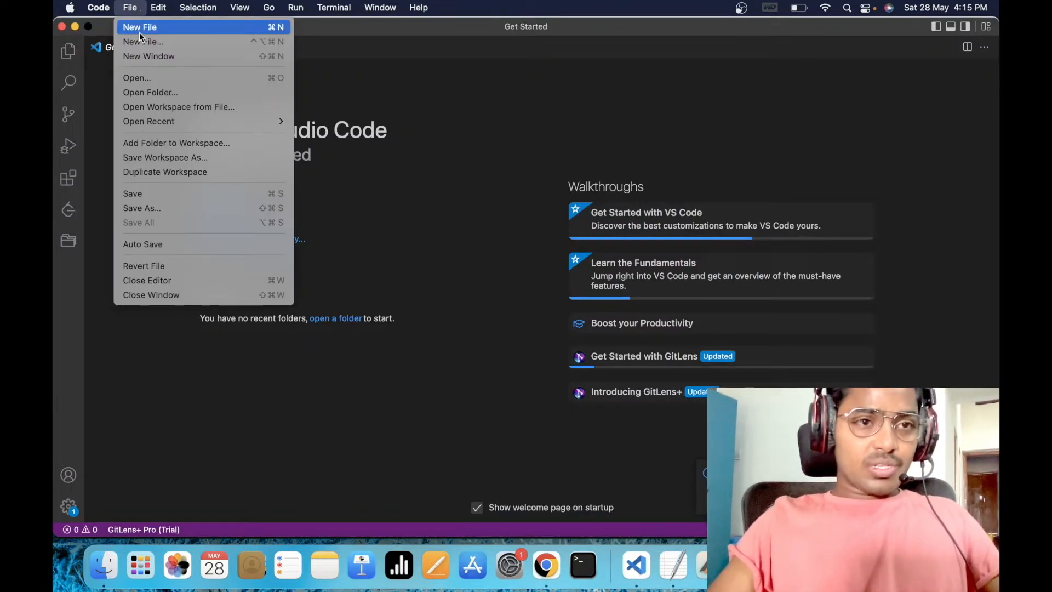
{"action": "left_click", "coordinate": [143, 96]}
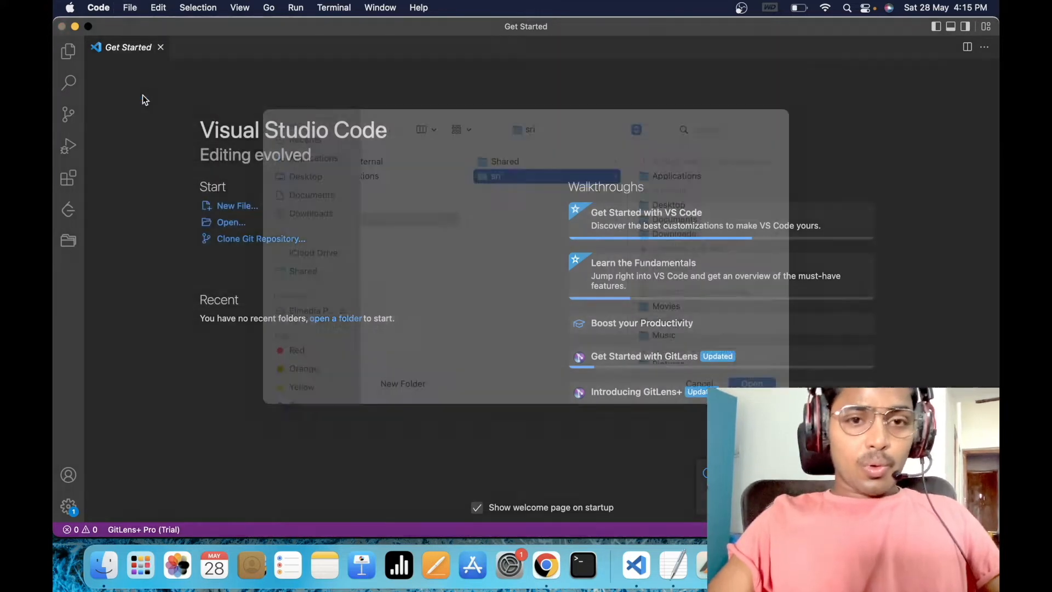
{"action": "left_click", "coordinate": [668, 225]}
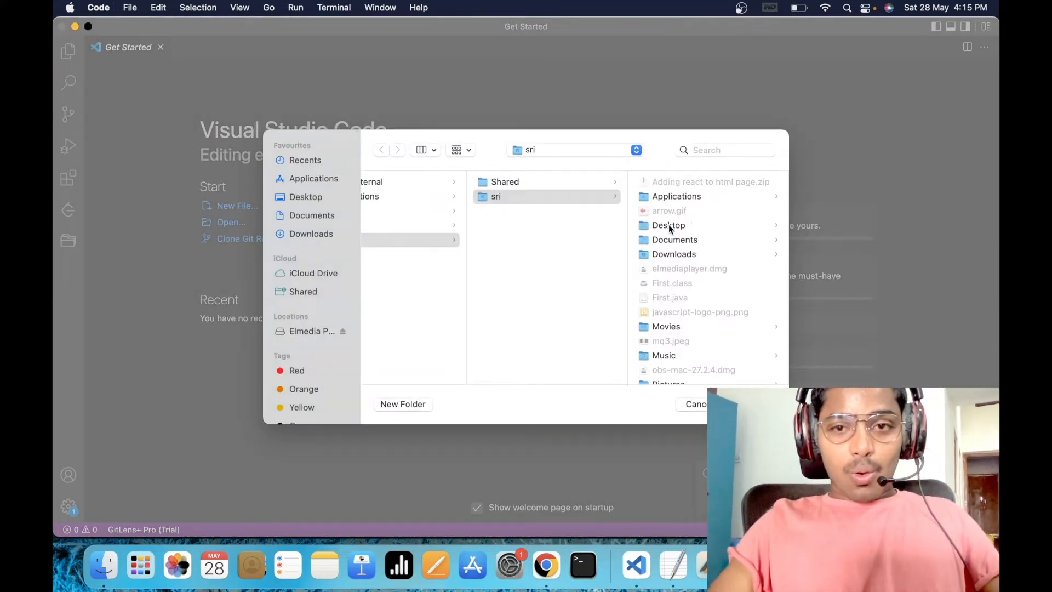
{"action": "left_click", "coordinate": [390, 402]}
{"action": "type", "text": "srinu"}
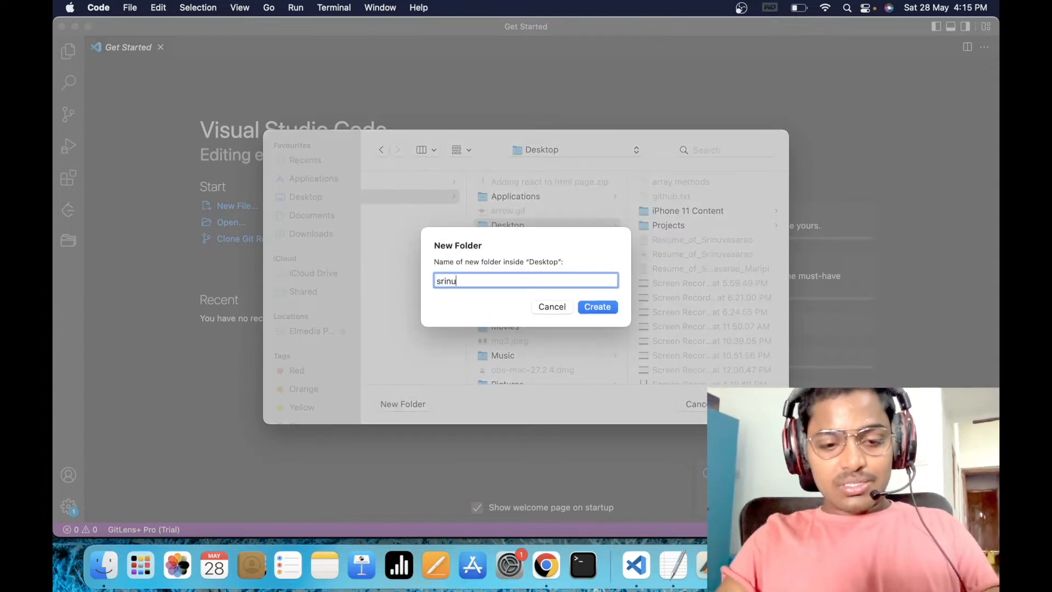
{"action": "key", "text": "Return"}
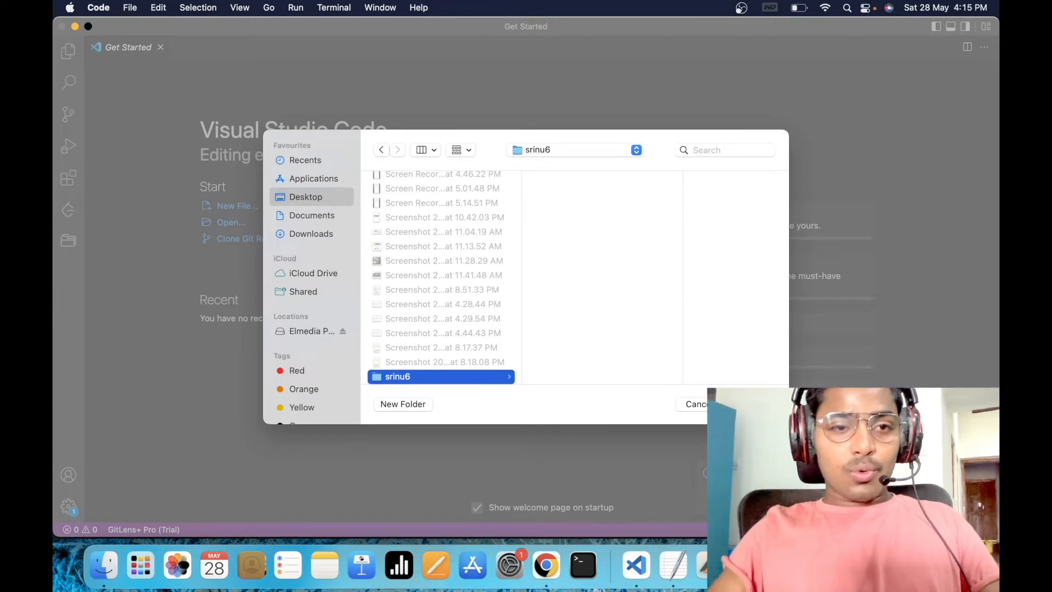
{"action": "key", "text": "Return"}
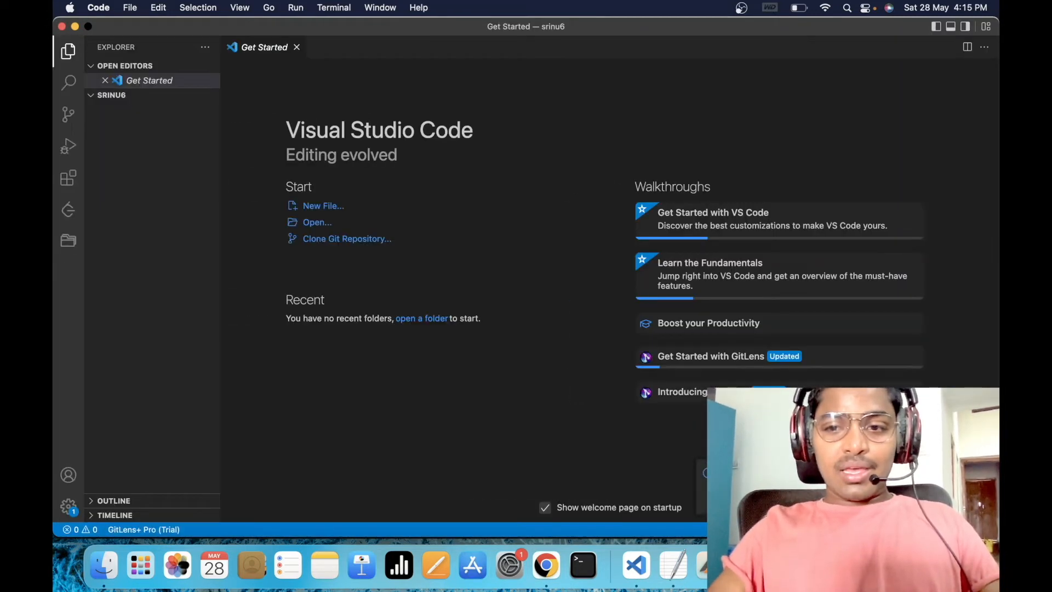
- Create a new file named README.md in the srinu6 folder
{"action": "mouse_move", "coordinate": [111, 104]}
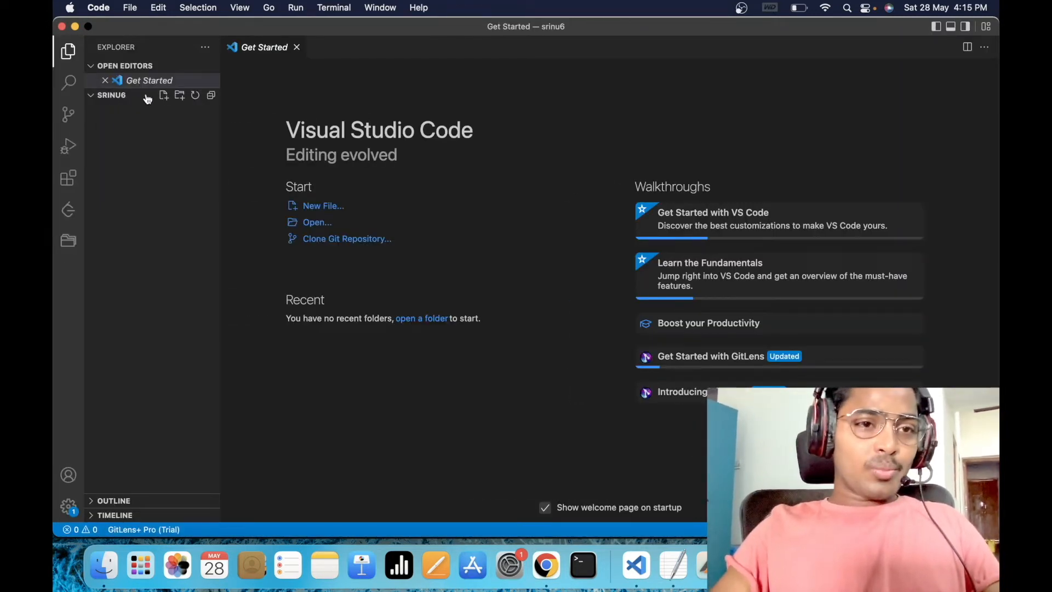
{"action": "left_click", "coordinate": [163, 95]}
{"action": "type", "text": "README"}
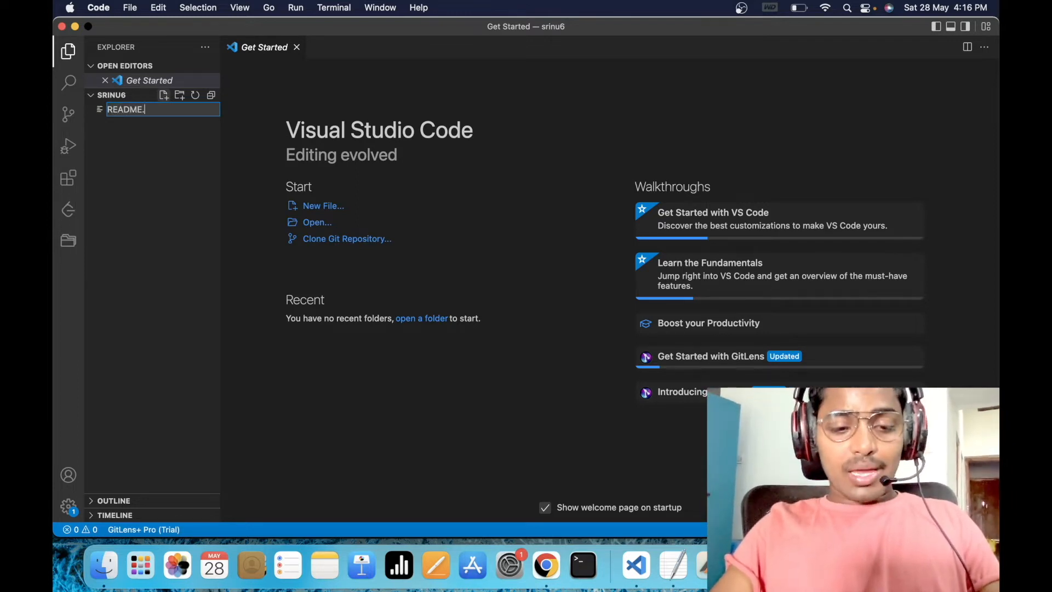
{"action": "type", "text": ".ms"}
{"action": "key", "text": "BackSpace"}
{"action": "type", "text": "d"}
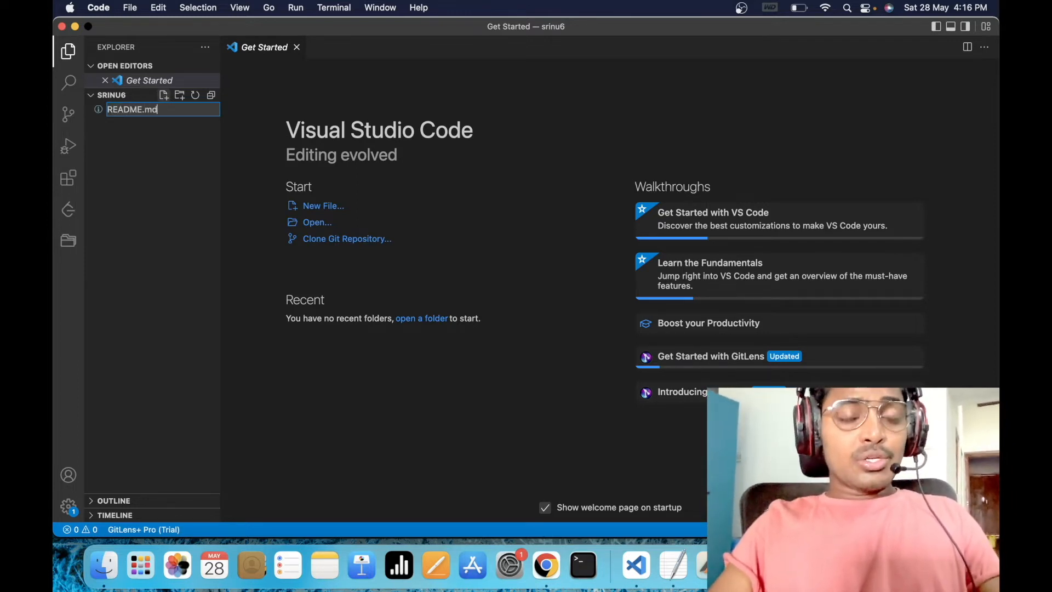
{"action": "key", "text": "Return"}
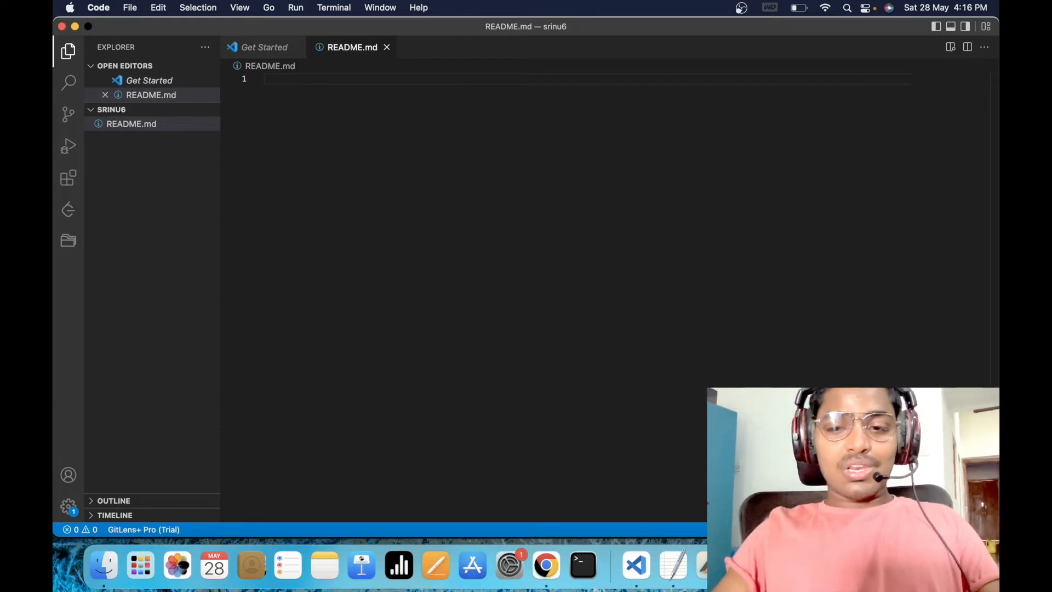
- Paste the prepared profile text from github.txt in TextEdit into the empty README.md in Visual Studio Code and save the file
{"action": "left_click", "coordinate": [876, 565]}
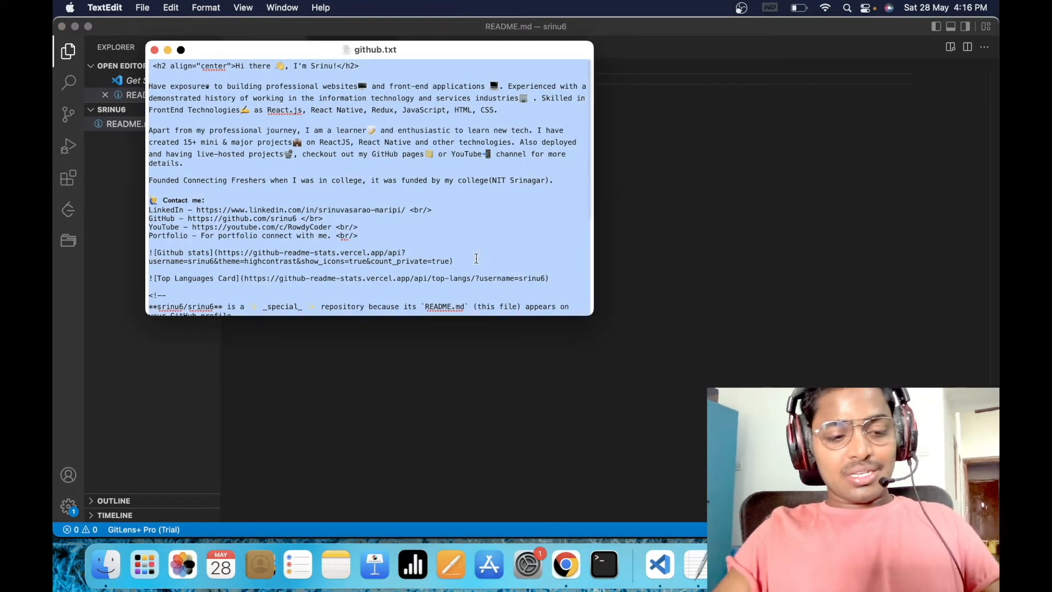
{"action": "left_click", "coordinate": [425, 378]}
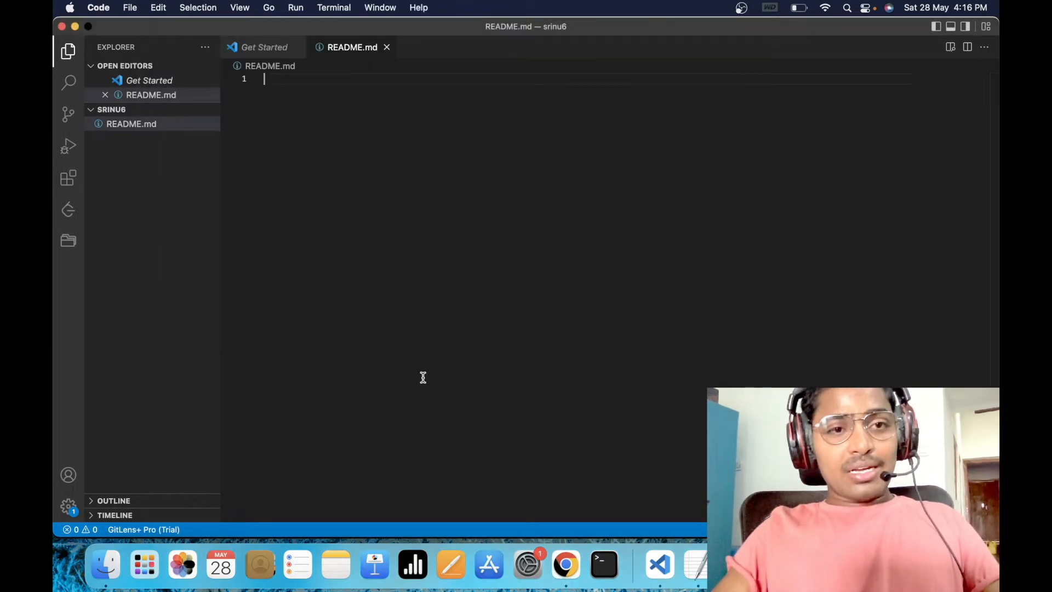
{"action": "key", "text": "super+v"}
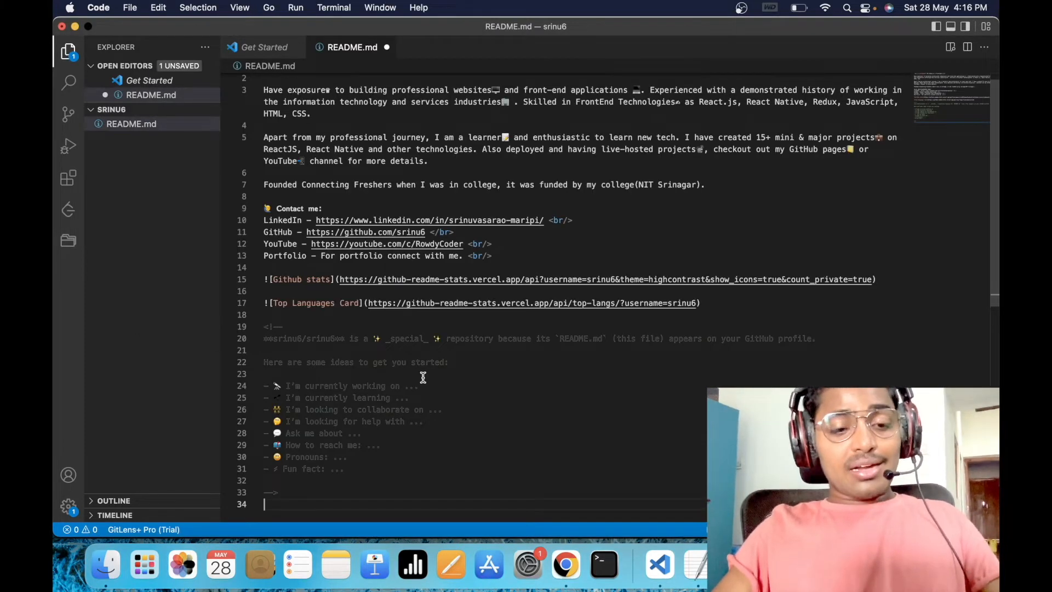
{"action": "key", "text": "super+s"}
{"action": "left_click", "coordinate": [404, 339]}
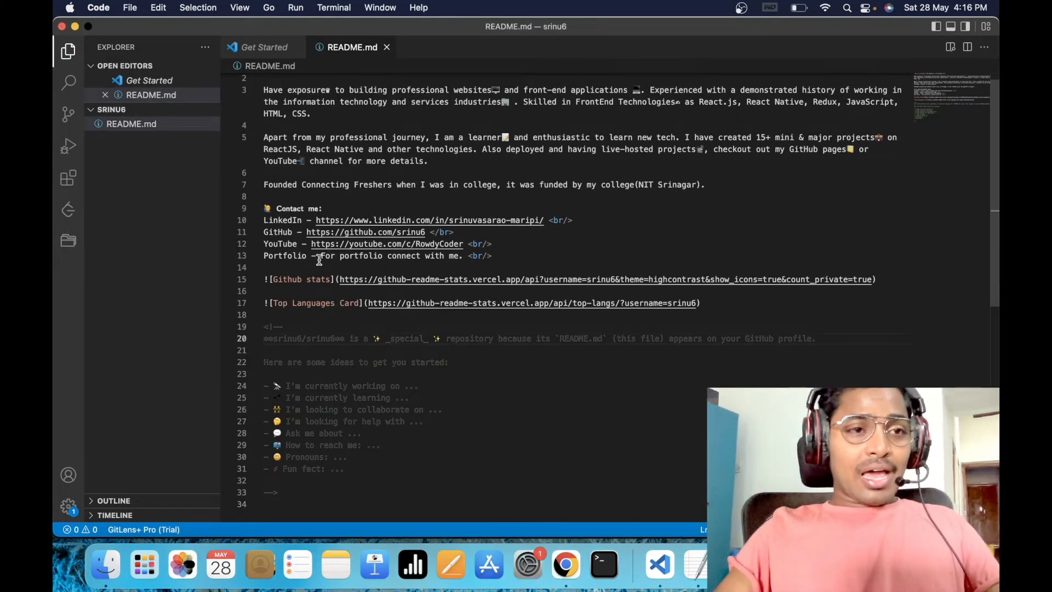
- Review the full contents of README.md from the heading to the closing comment
{"action": "left_click", "coordinate": [115, 126]}
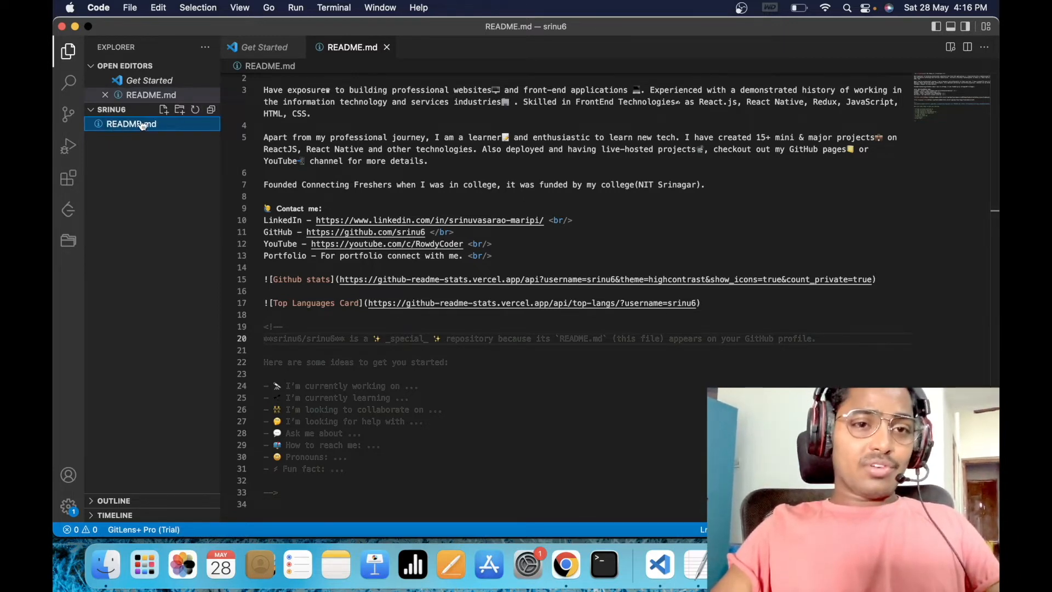
{"action": "left_click", "coordinate": [288, 104]}
{"action": "scroll", "coordinate": [289, 107], "scroll_direction": "up", "scroll_amount": 1}
{"action": "left_click_drag", "start_coordinate": [267, 79], "coordinate": [355, 519]}
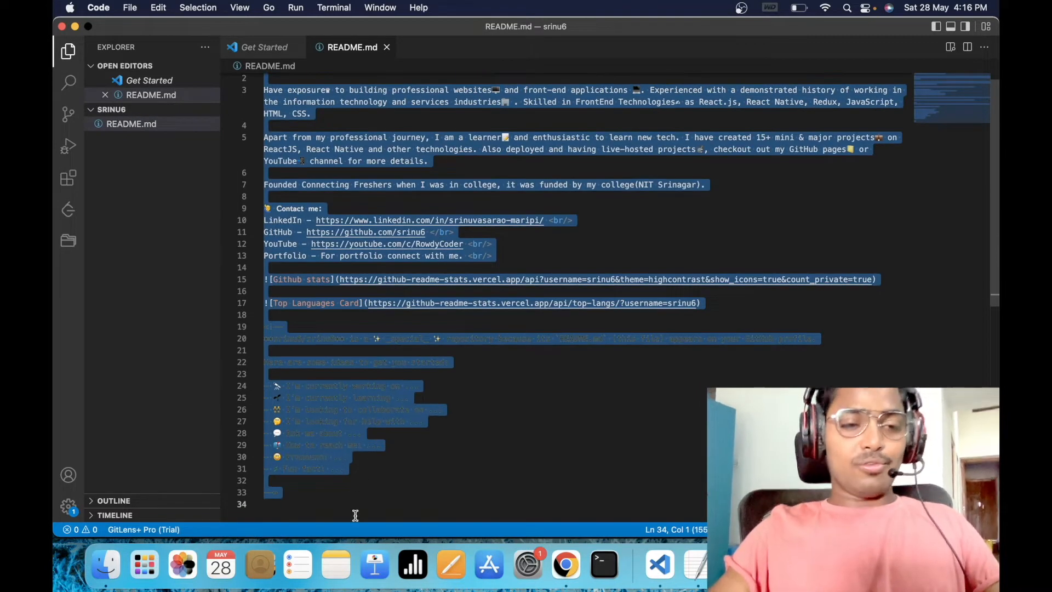
{"action": "left_click", "coordinate": [354, 515]}
{"action": "left_click", "coordinate": [307, 372]}
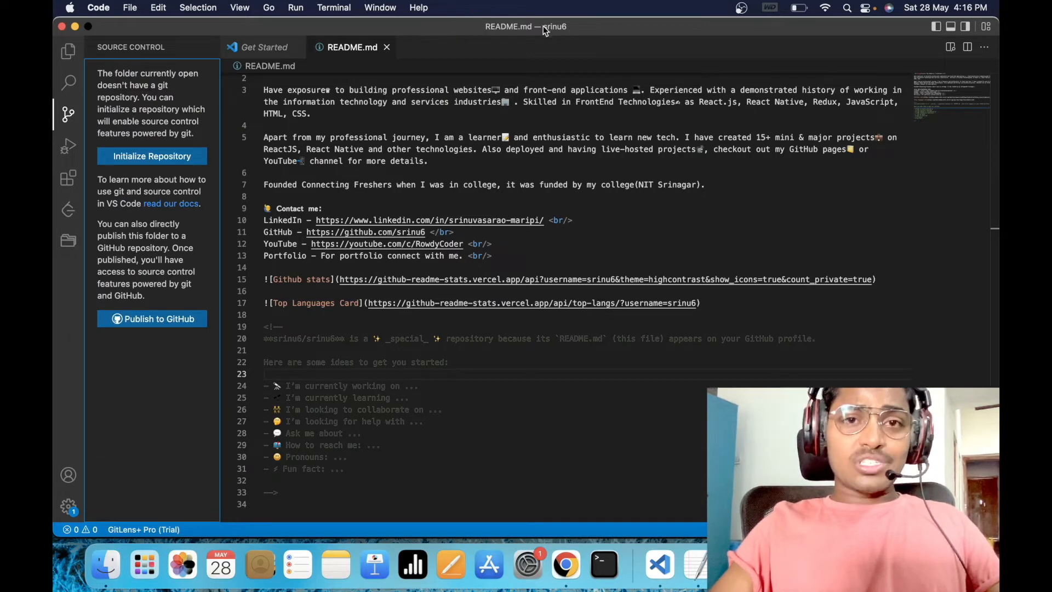
- Check which GitHub account is signed in to Visual Studio Code
{"action": "left_click", "coordinate": [346, 196]}
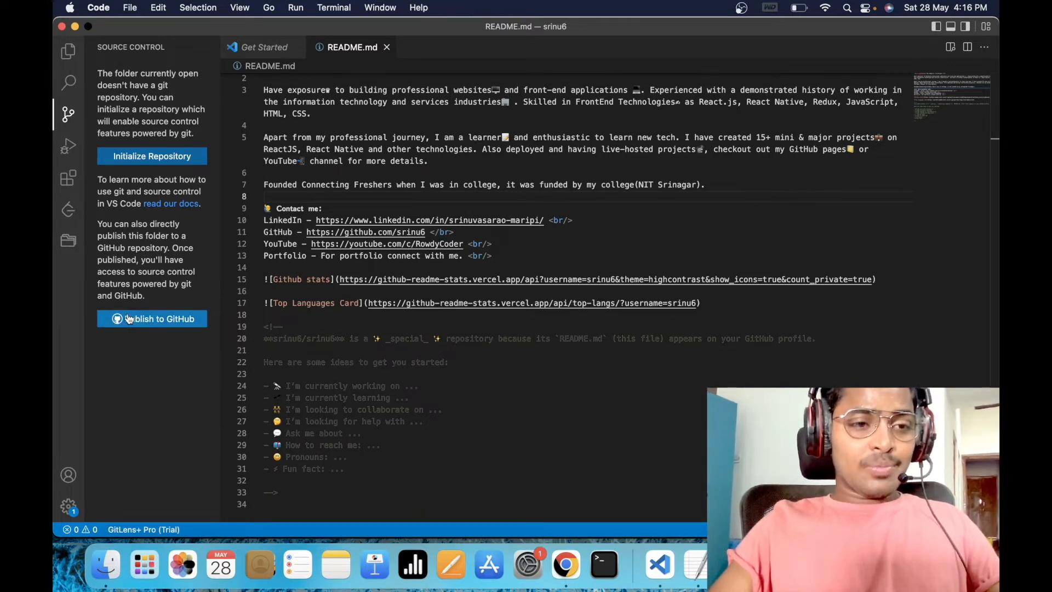
{"action": "left_click", "coordinate": [68, 474]}
{"action": "mouse_move", "coordinate": [89, 484]}
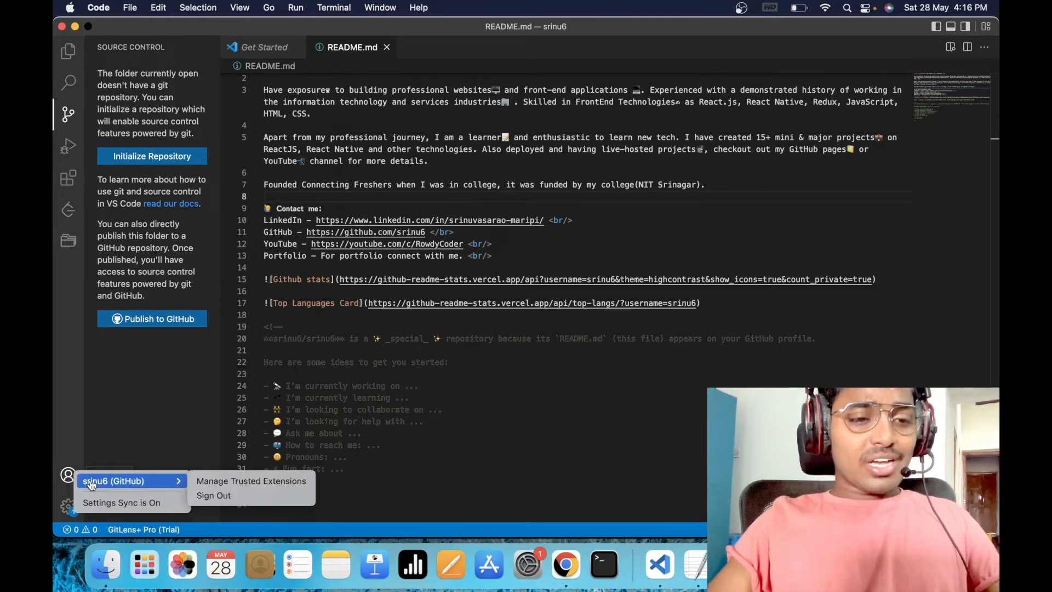
{"action": "left_click", "coordinate": [65, 425]}
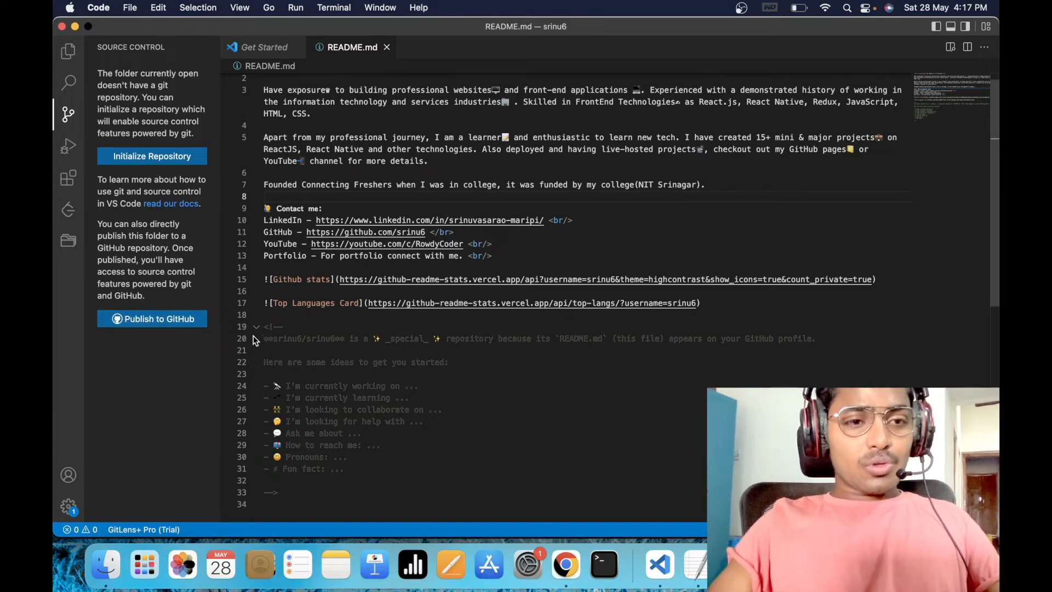
- Publish the project folder to GitHub as a public repository named srinu6 with README.md included
{"action": "left_click", "coordinate": [164, 319]}
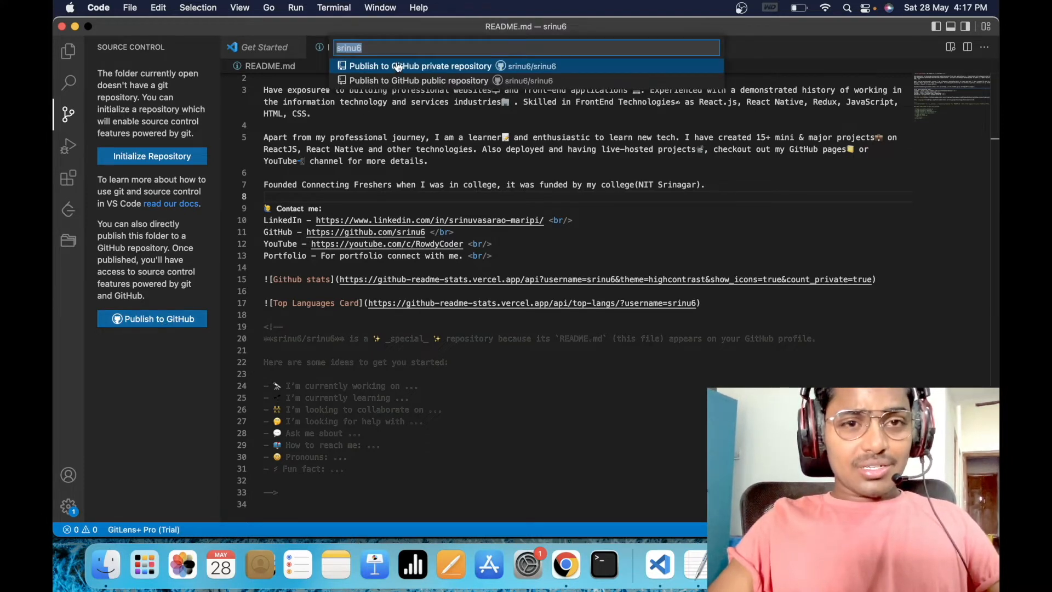
{"action": "left_click", "coordinate": [445, 82]}
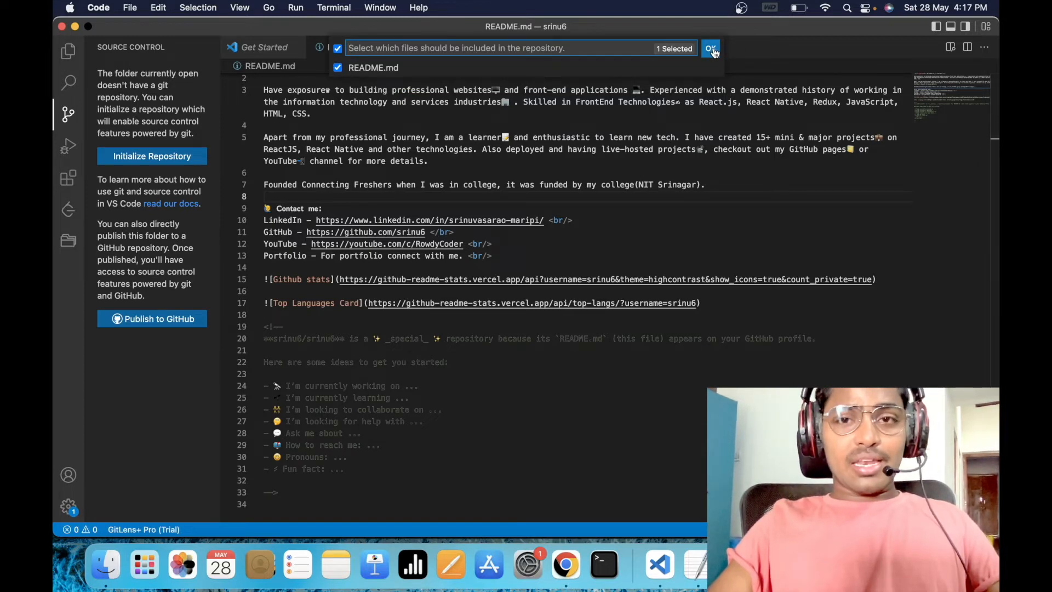
{"action": "left_click", "coordinate": [711, 49]}
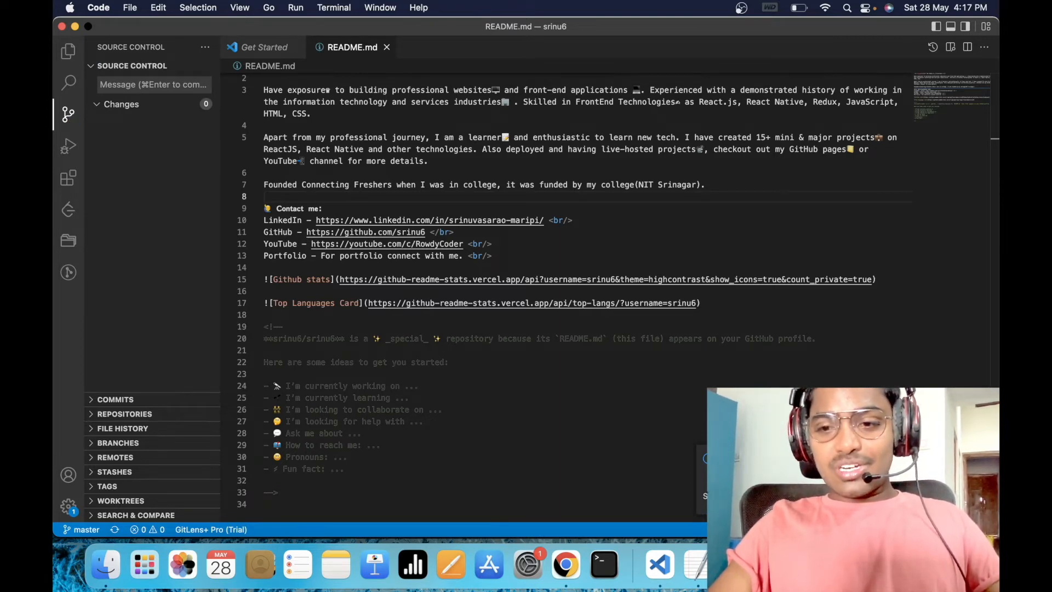
- Open the published repository on GitHub in Chrome and review its rendered README through to the Most Used Languages card
{"action": "left_click", "coordinate": [953, 496]}
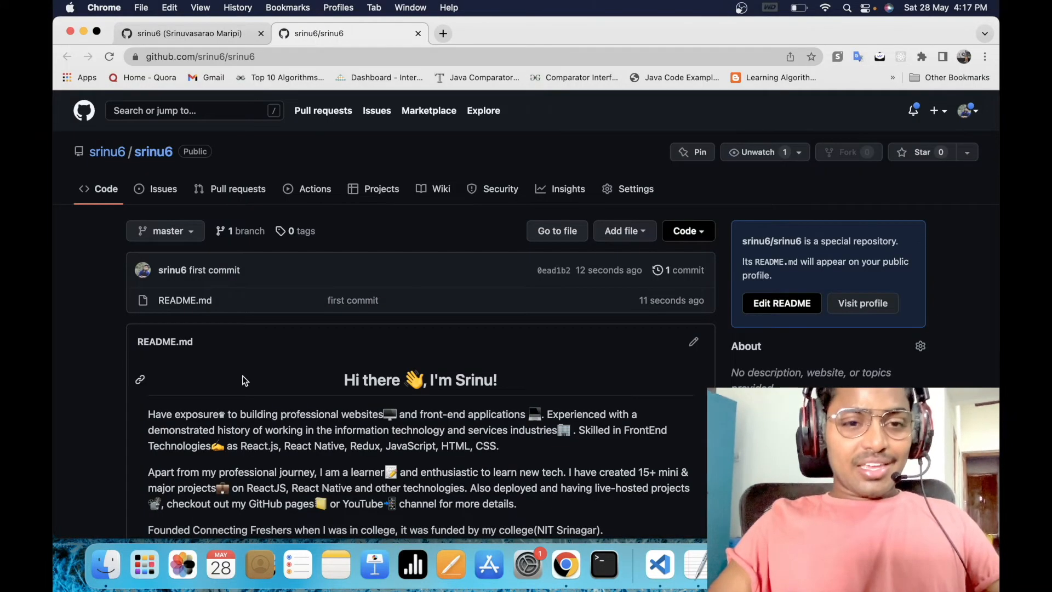
{"action": "scroll", "coordinate": [244, 377], "scroll_direction": "down", "scroll_amount": 3}
{"action": "left_click_drag", "start_coordinate": [146, 220], "coordinate": [441, 413]}
{"action": "scroll", "coordinate": [433, 392], "scroll_direction": "up", "scroll_amount": 15}
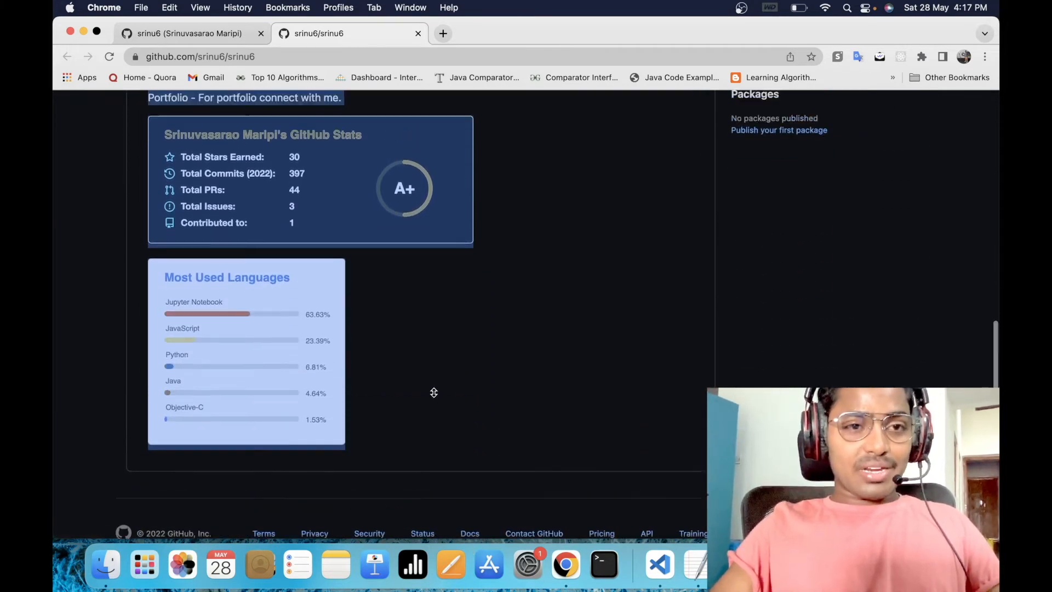
{"action": "left_click", "coordinate": [292, 375]}
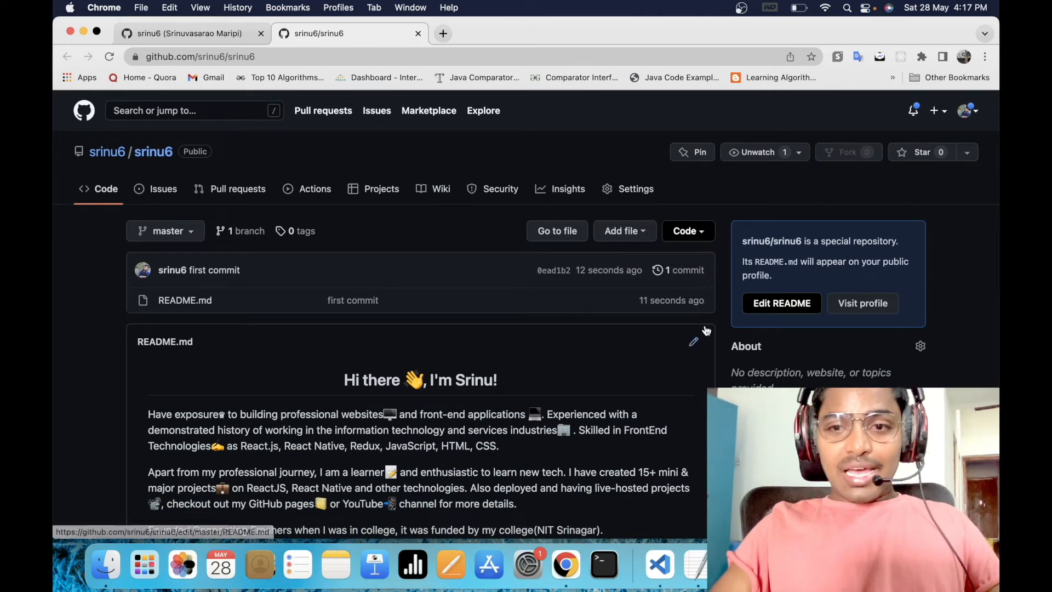
- Visit the GitHub profile from the special repository and review the README, stats card, languages card and popular repositories there
{"action": "left_click", "coordinate": [855, 311]}
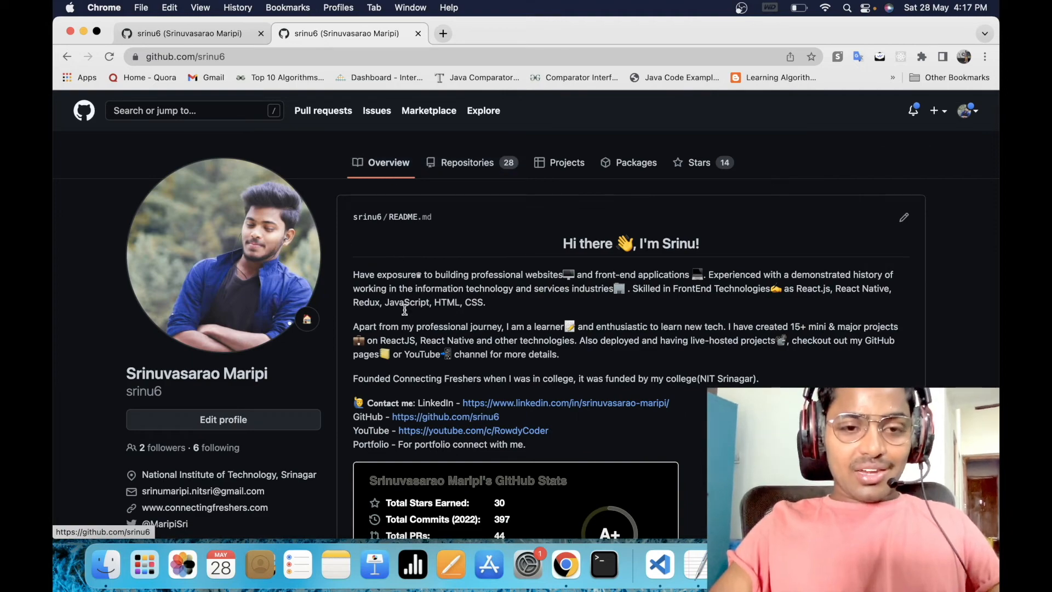
{"action": "scroll", "coordinate": [405, 326], "scroll_direction": "down", "scroll_amount": 5}
{"action": "scroll", "coordinate": [391, 435], "scroll_direction": "down", "scroll_amount": 5}
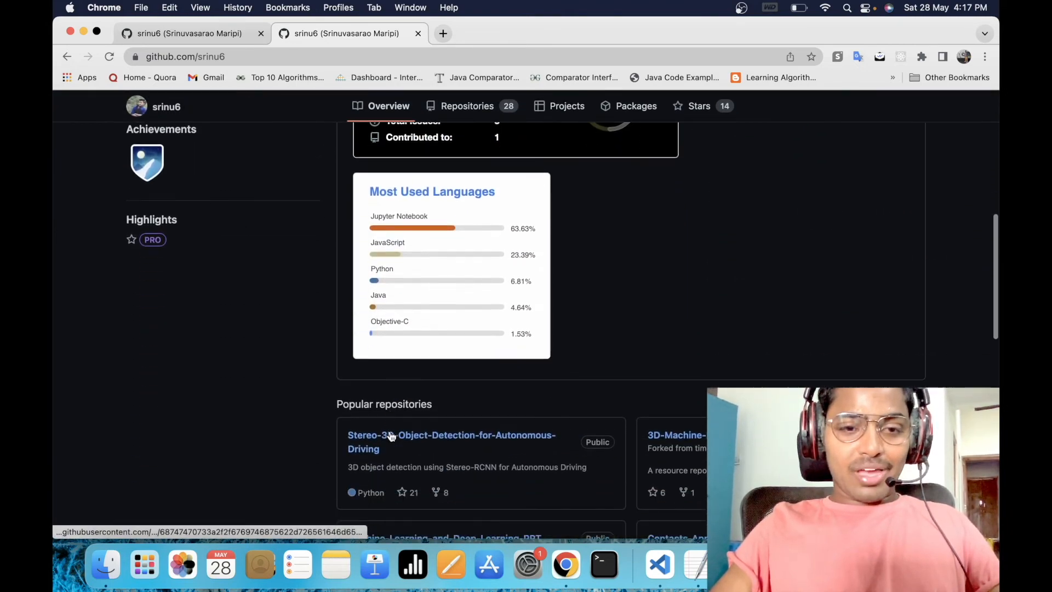
{"action": "scroll", "coordinate": [495, 421], "scroll_direction": "down", "scroll_amount": 6}
{"action": "scroll", "coordinate": [497, 422], "scroll_direction": "up", "scroll_amount": 20}
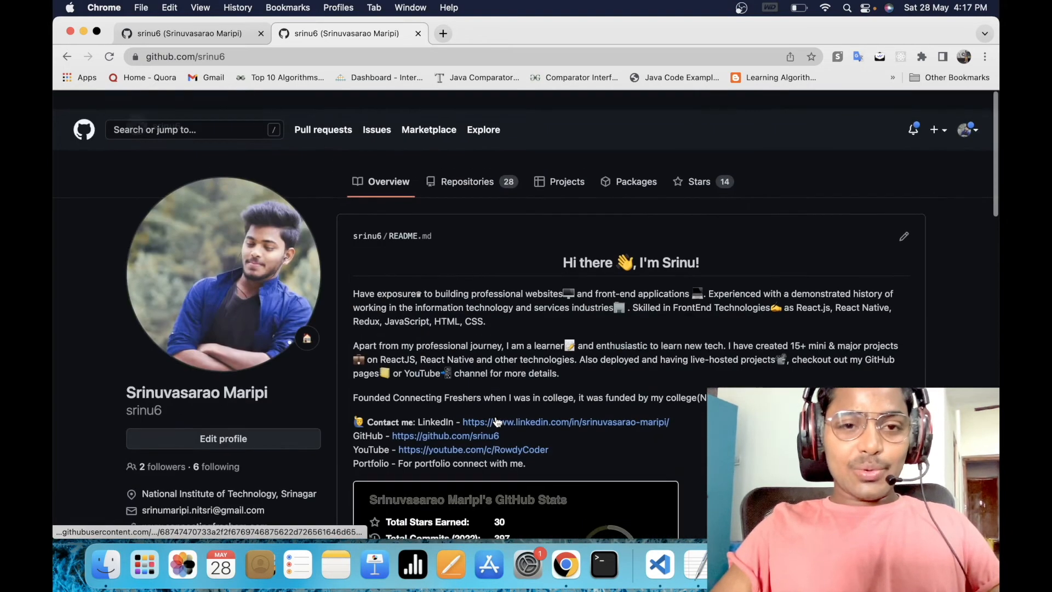
{"action": "scroll", "coordinate": [460, 362], "scroll_direction": "down", "scroll_amount": 2}
{"action": "scroll", "coordinate": [458, 359], "scroll_direction": "up", "scroll_amount": 2}
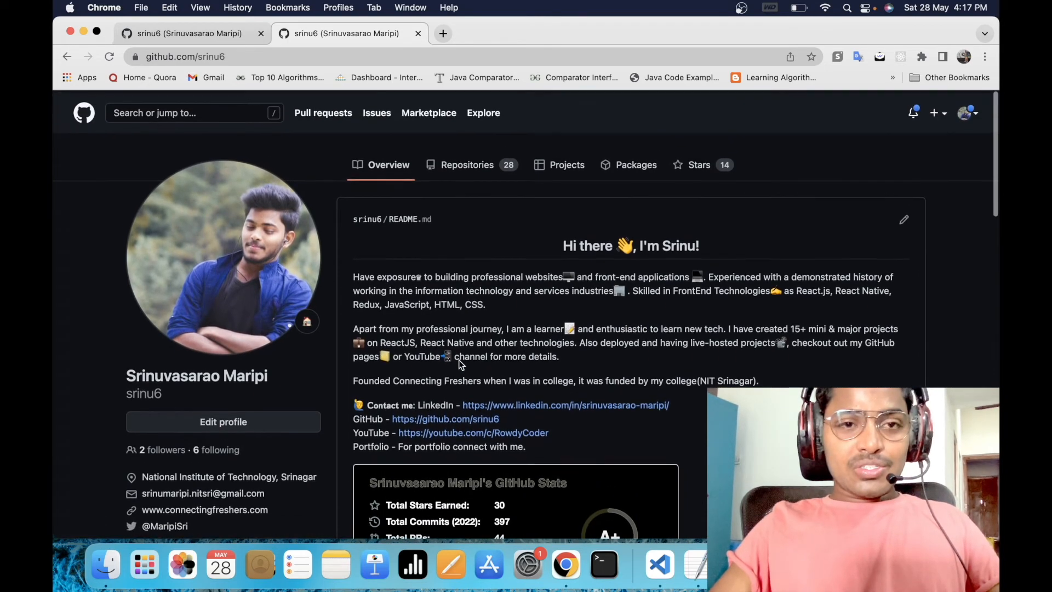
{"action": "scroll", "coordinate": [389, 237], "scroll_direction": "down", "scroll_amount": 5}
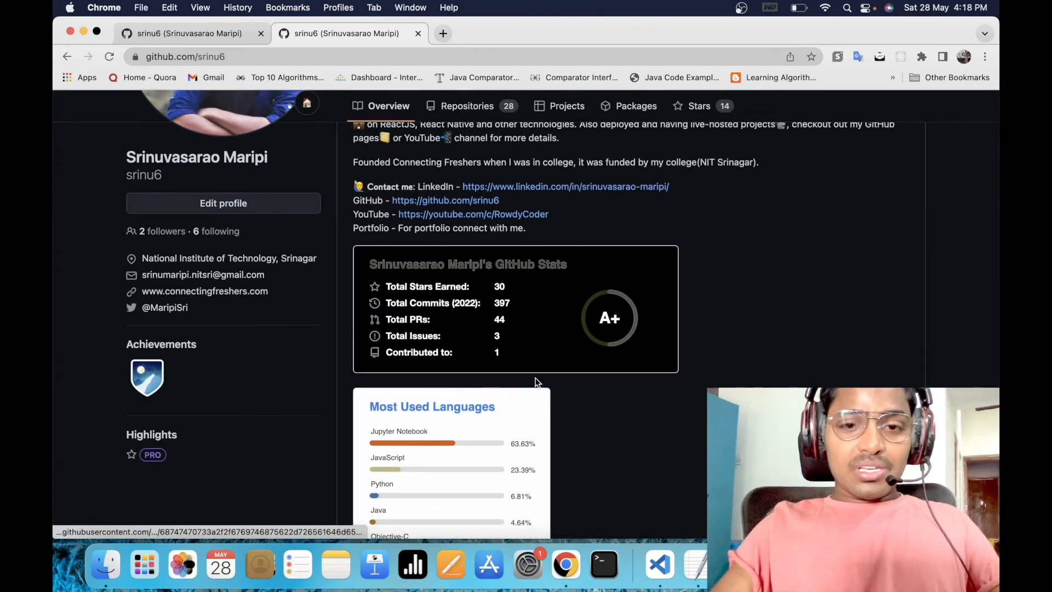
{"action": "scroll", "coordinate": [395, 364], "scroll_direction": "down", "scroll_amount": 1}
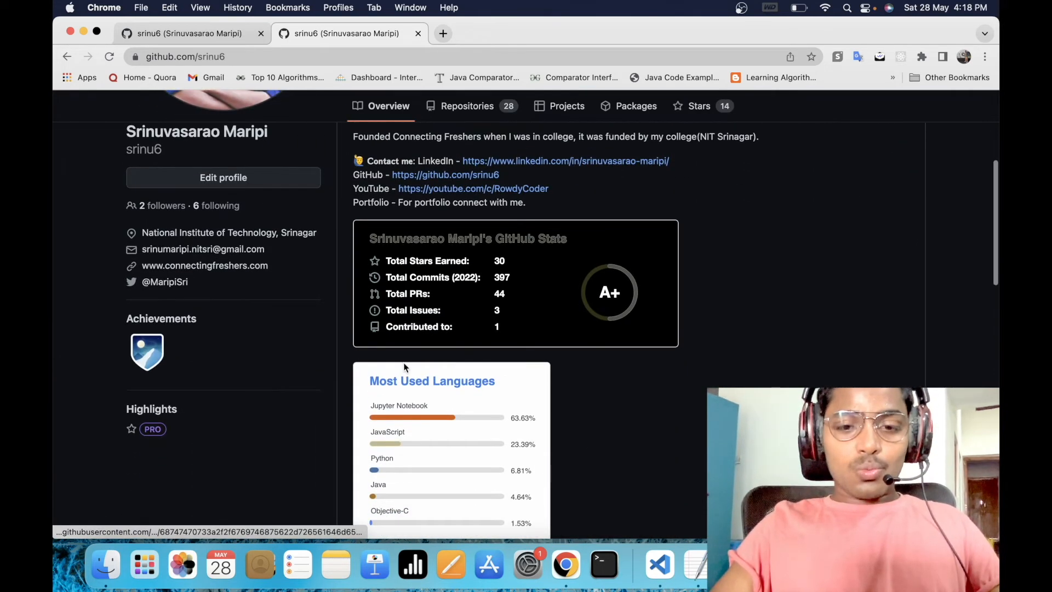
- Switch to Visual Studio Code, examine the username parameter in the Github stats link, and select the README.md text from the heading through line 31
{"action": "left_click", "coordinate": [660, 564]}
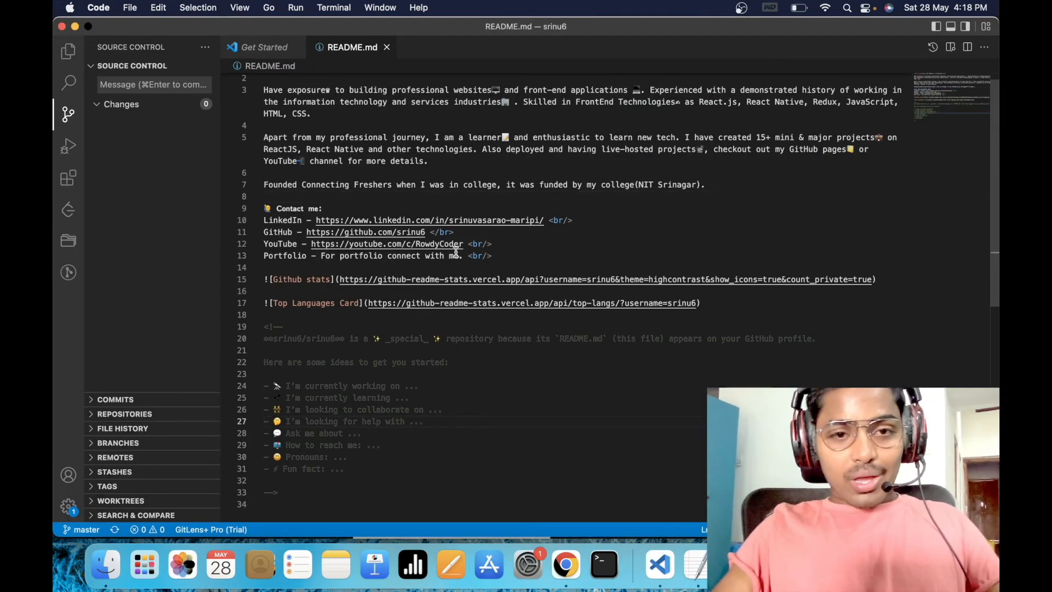
{"action": "scroll", "coordinate": [455, 252], "scroll_direction": "down", "scroll_amount": 2}
{"action": "left_click", "coordinate": [682, 259]}
{"action": "double_click", "coordinate": [603, 235]}
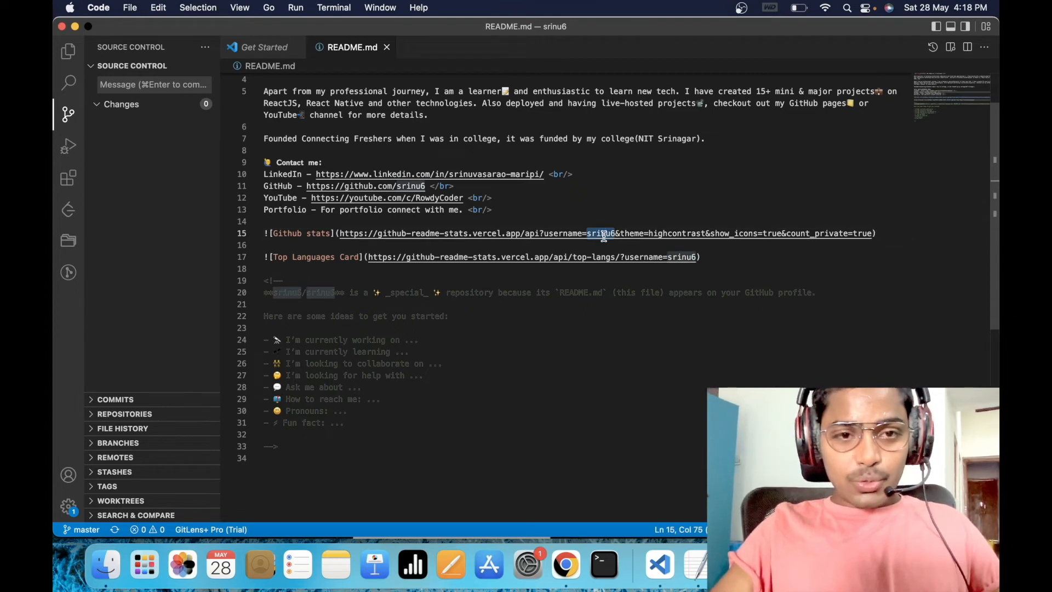
{"action": "scroll", "coordinate": [499, 339], "scroll_direction": "up", "scroll_amount": 2}
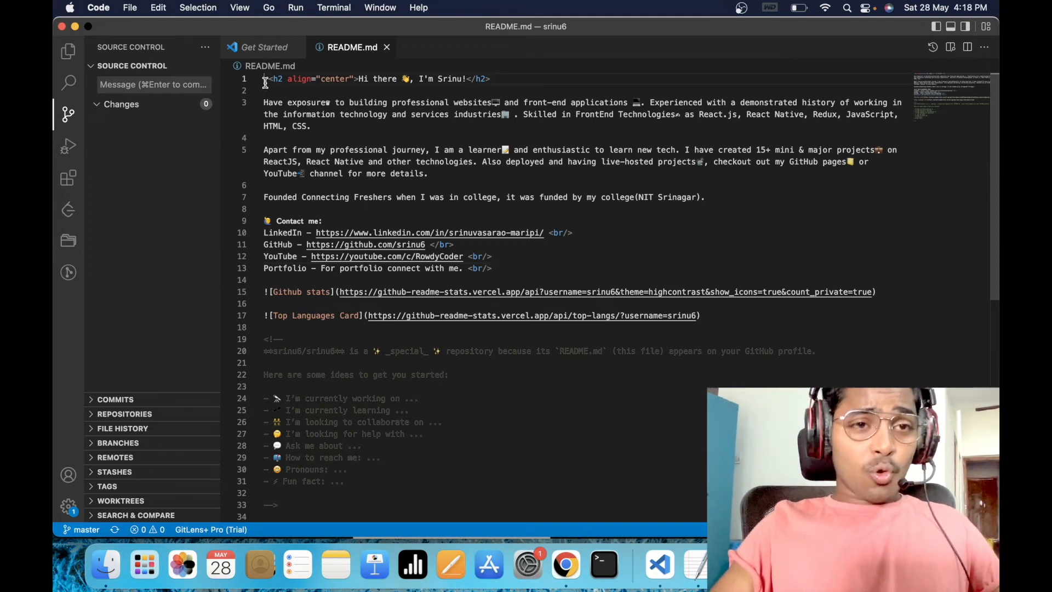
{"action": "left_click_drag", "start_coordinate": [265, 82], "coordinate": [421, 478]}
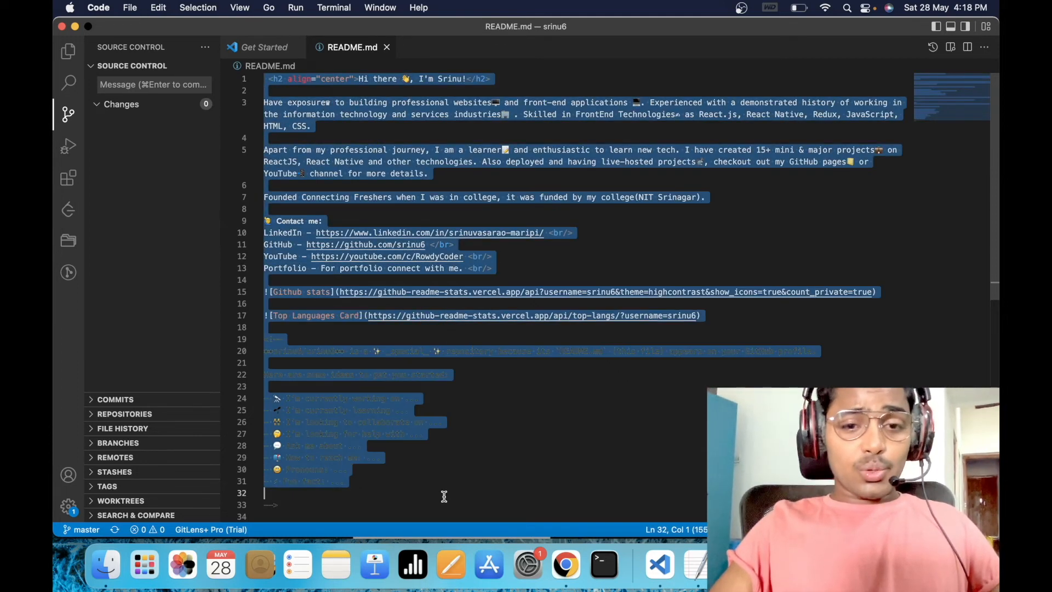
- Switch back to Chrome, open the srinu6 repository from the profile's repository list and look at its clone options
{"action": "left_click", "coordinate": [566, 564]}
{"action": "scroll", "coordinate": [429, 312], "scroll_direction": "up", "scroll_amount": 5}
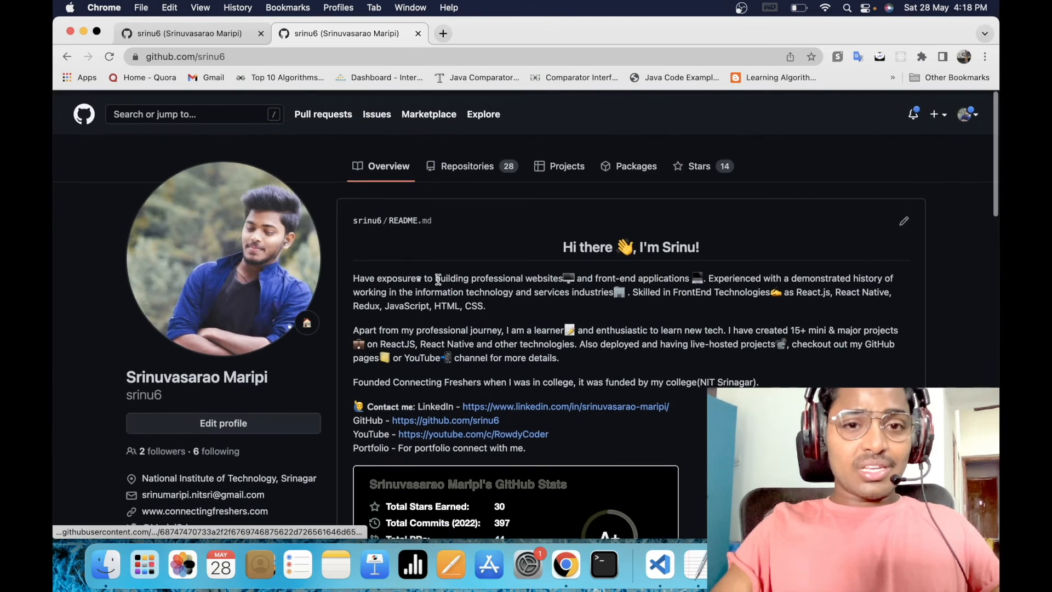
{"action": "left_click", "coordinate": [468, 164]}
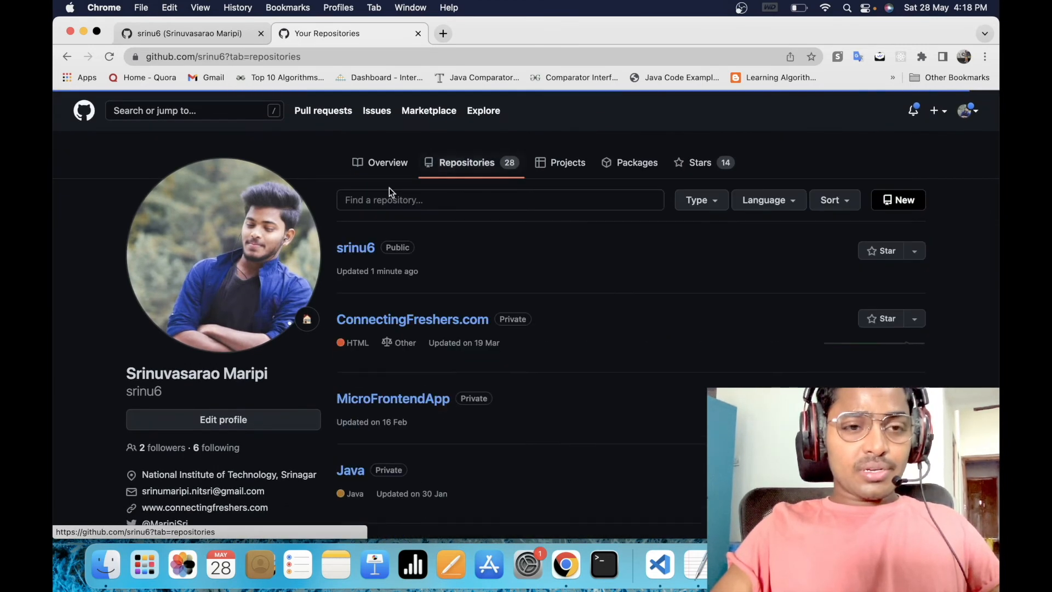
{"action": "left_click", "coordinate": [364, 250]}
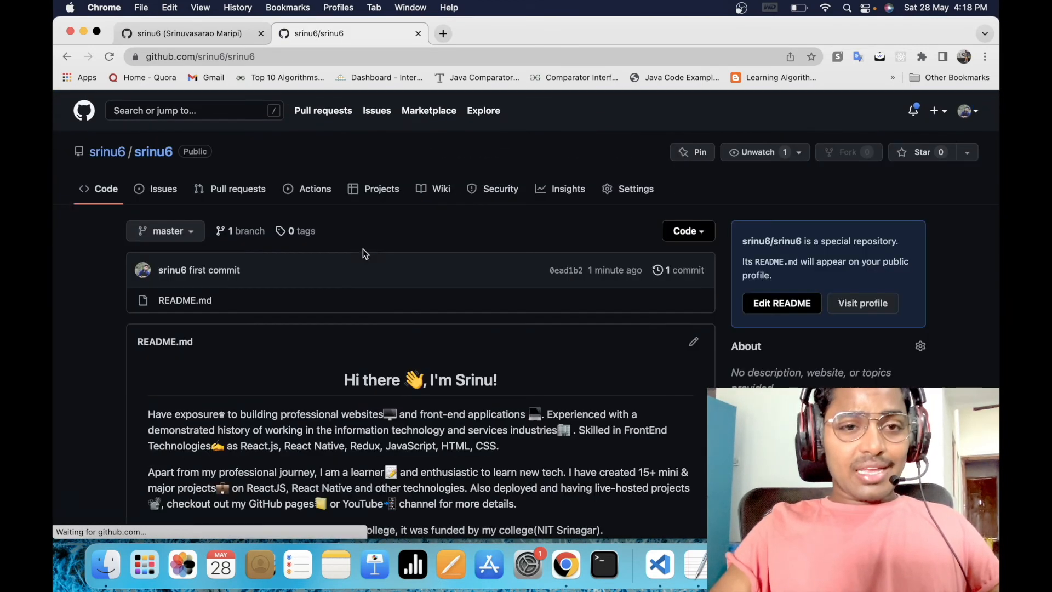
{"action": "scroll", "coordinate": [411, 353], "scroll_direction": "down", "scroll_amount": 2}
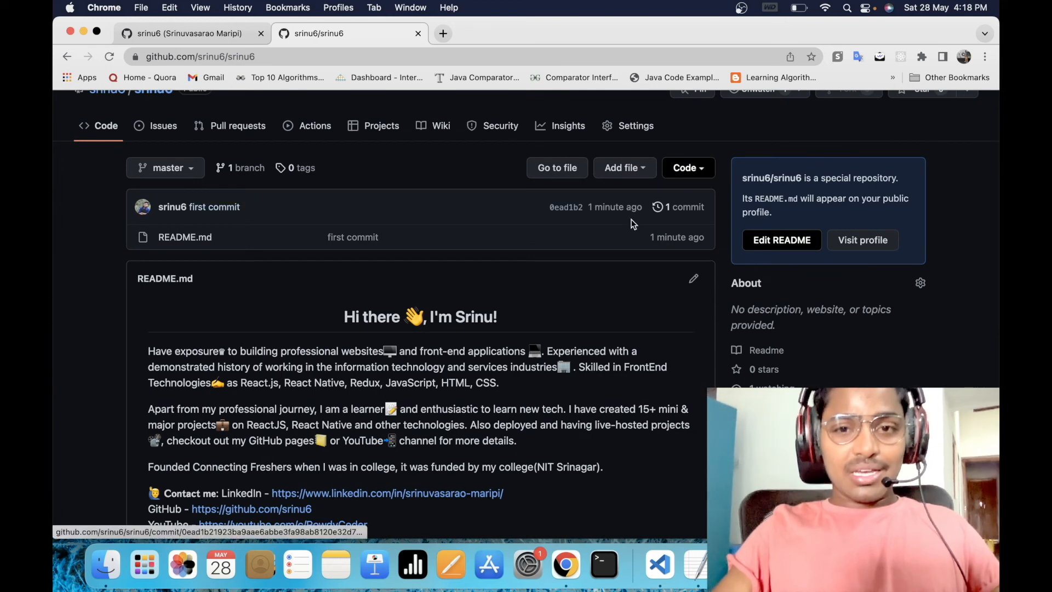
{"action": "left_click", "coordinate": [695, 172]}
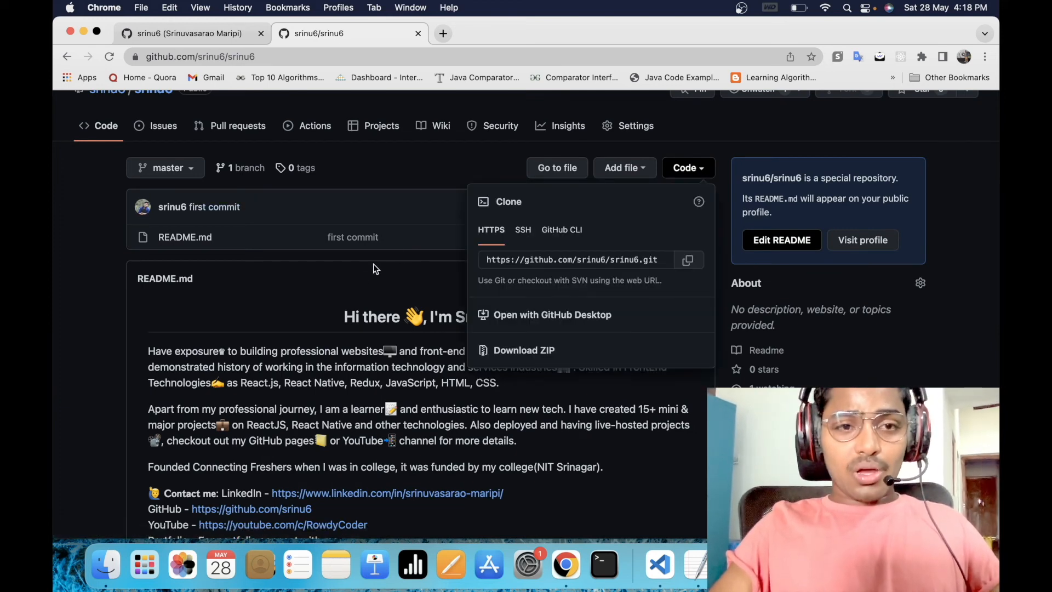
{"action": "left_click", "coordinate": [356, 282]}
- Open README.md in GitHub's online editor, look through its source and return to the repository page without editing
{"action": "left_click", "coordinate": [692, 281]}
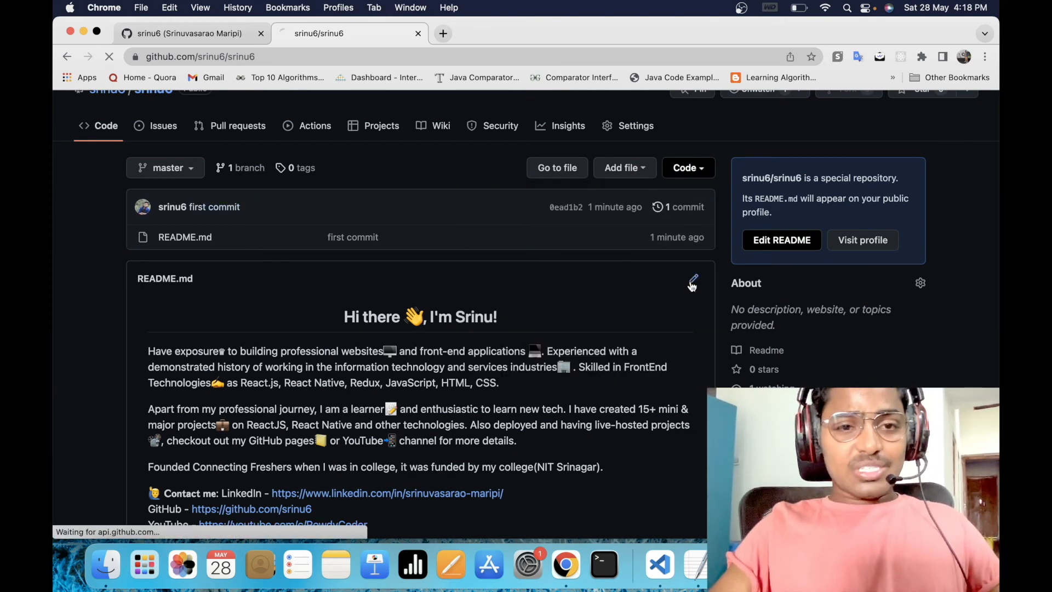
{"action": "scroll", "coordinate": [251, 396], "scroll_direction": "down", "scroll_amount": 10}
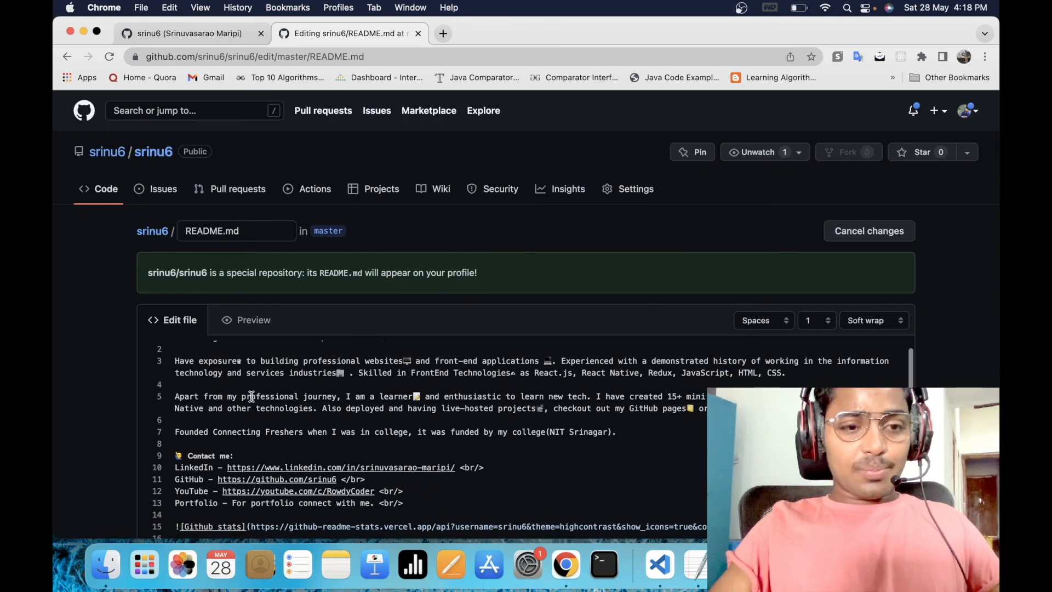
{"action": "scroll", "coordinate": [327, 309], "scroll_direction": "up", "scroll_amount": 10}
{"action": "scroll", "coordinate": [113, 361], "scroll_direction": "down", "scroll_amount": 1}
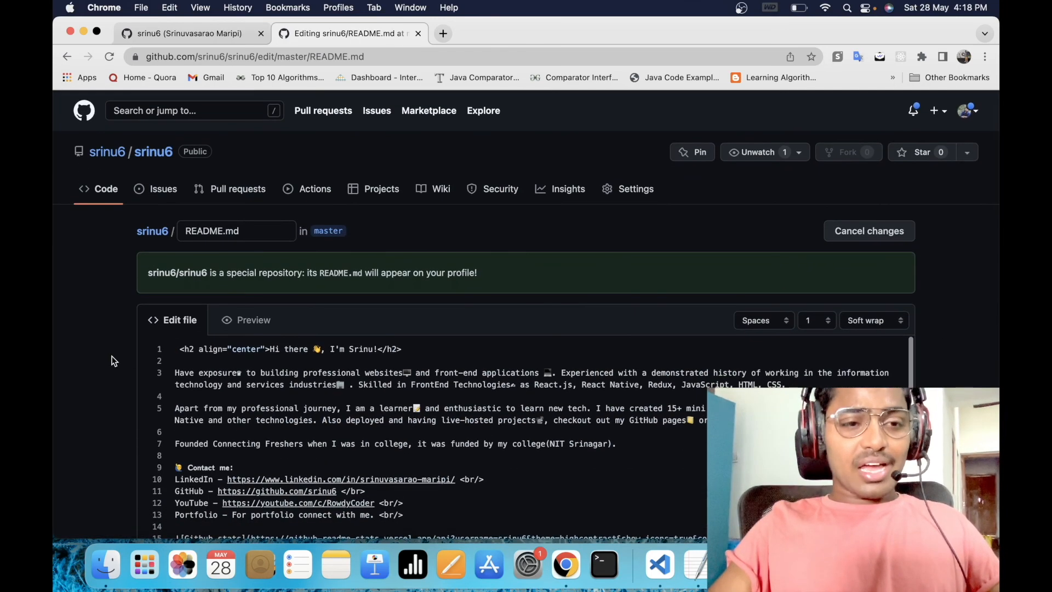
{"action": "left_click", "coordinate": [69, 57]}
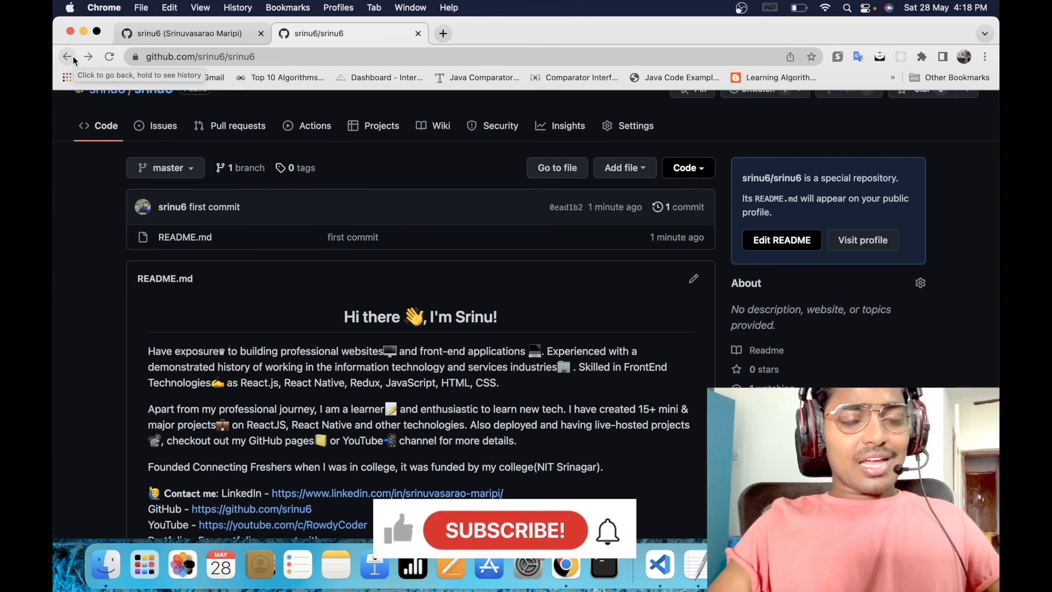
- Go from the srinu6 repository page to the signed-in account's own GitHub profile
{"action": "scroll", "coordinate": [156, 405], "scroll_direction": "down", "scroll_amount": 1}
{"action": "scroll", "coordinate": [155, 406], "scroll_direction": "up", "scroll_amount": 2}
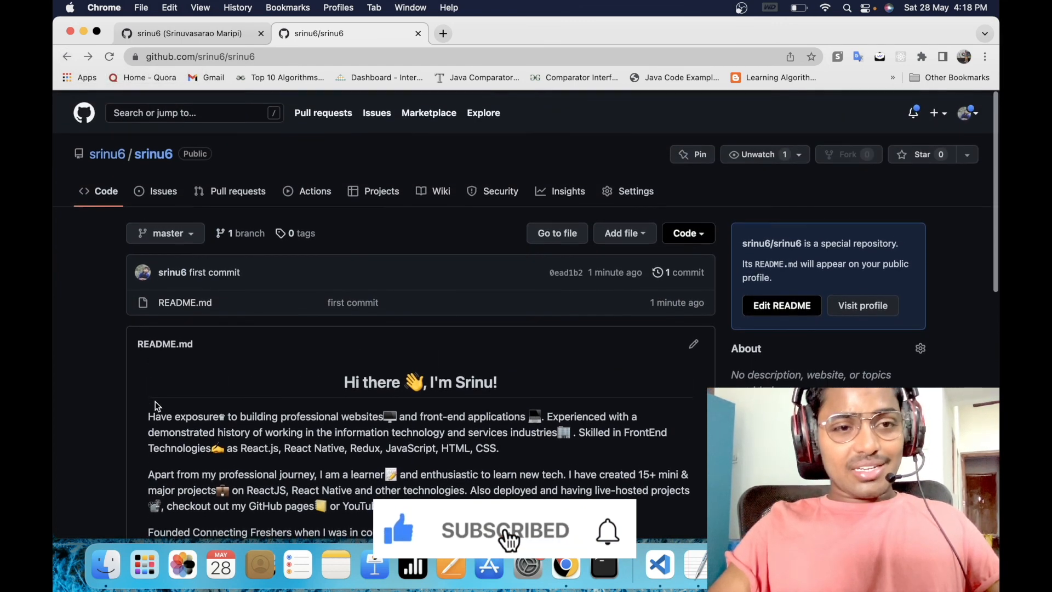
{"action": "left_click", "coordinate": [967, 109]}
{"action": "left_click", "coordinate": [914, 191]}
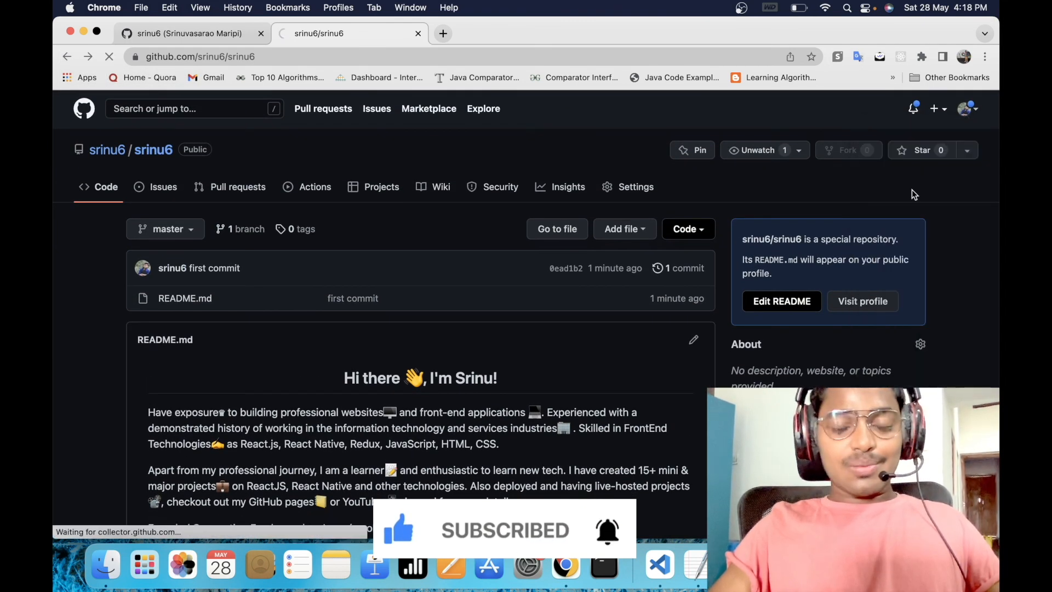